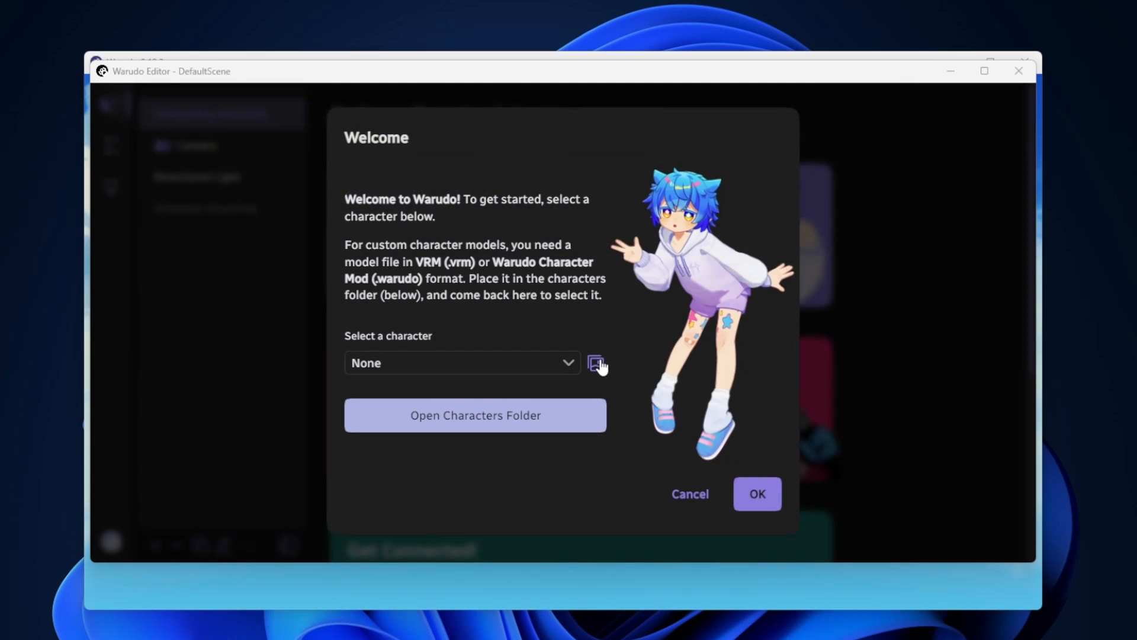
Choose the local VtuberSenpaiNewSmile model as the character and confirm the selection
click(569, 363)
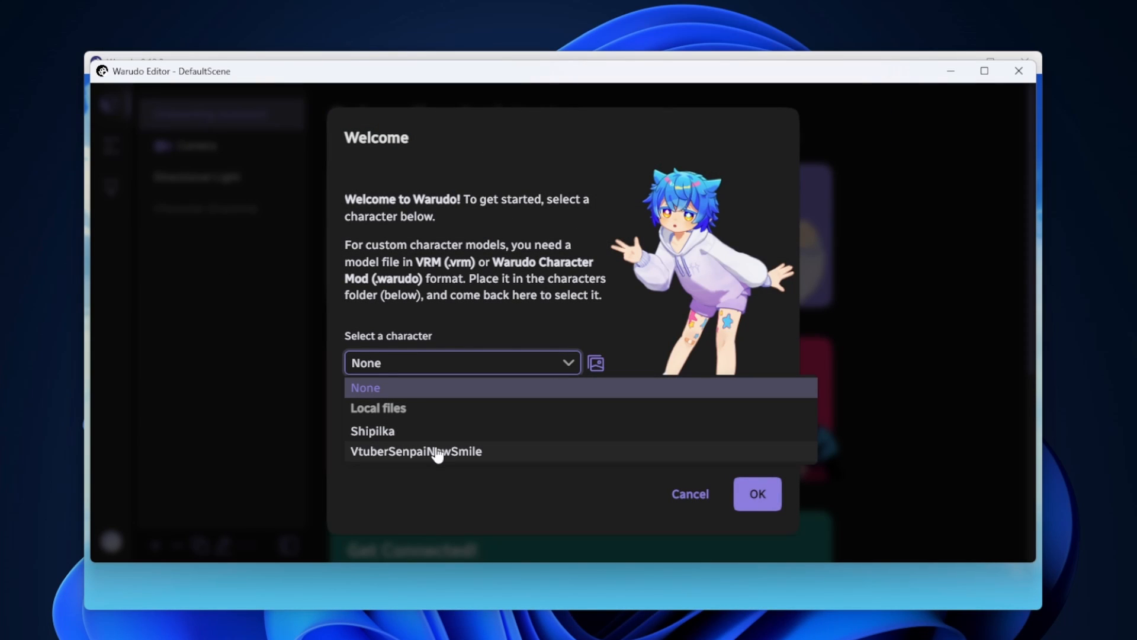
click(437, 452)
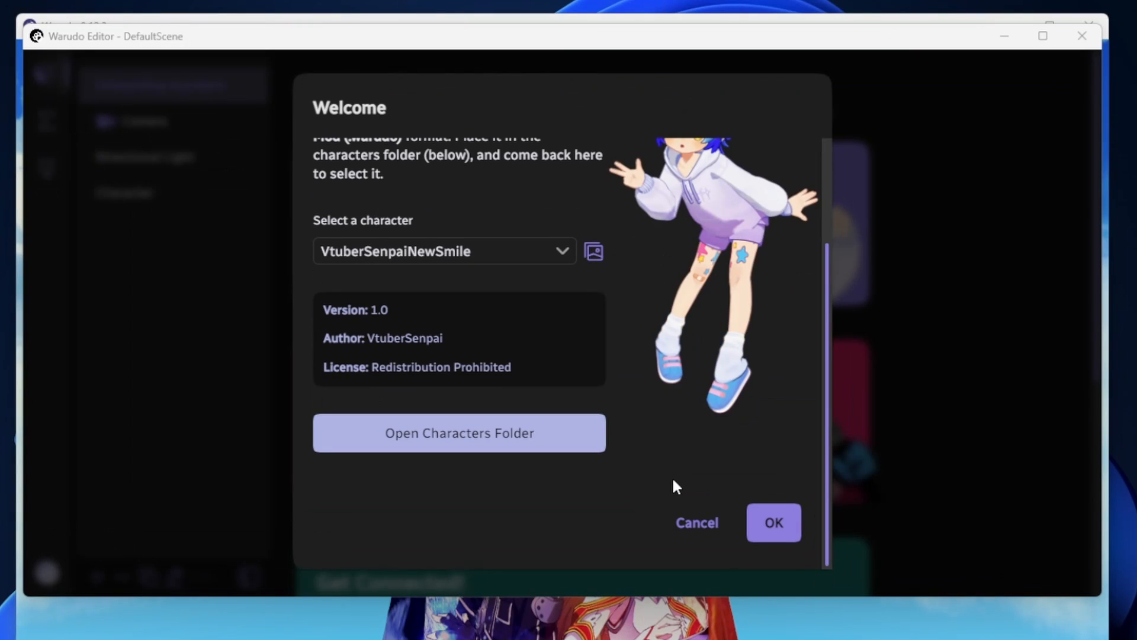
click(774, 523)
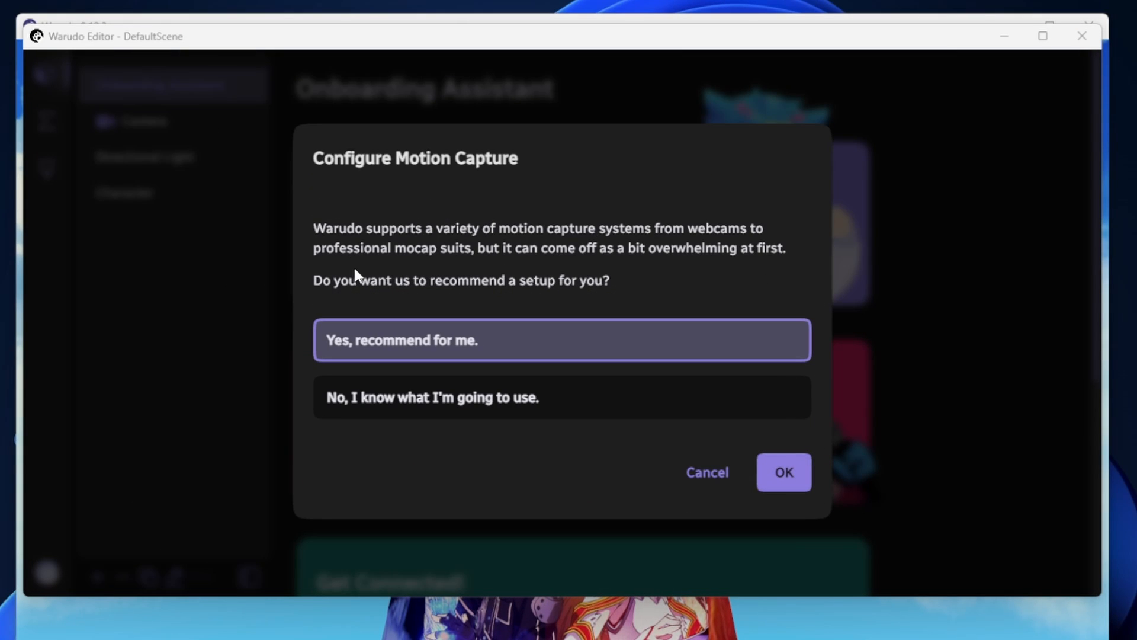
Request a recommended motion capture setup, keeping the default answers and choosing HD Pro Webcam C920 as the webcam
click(784, 474)
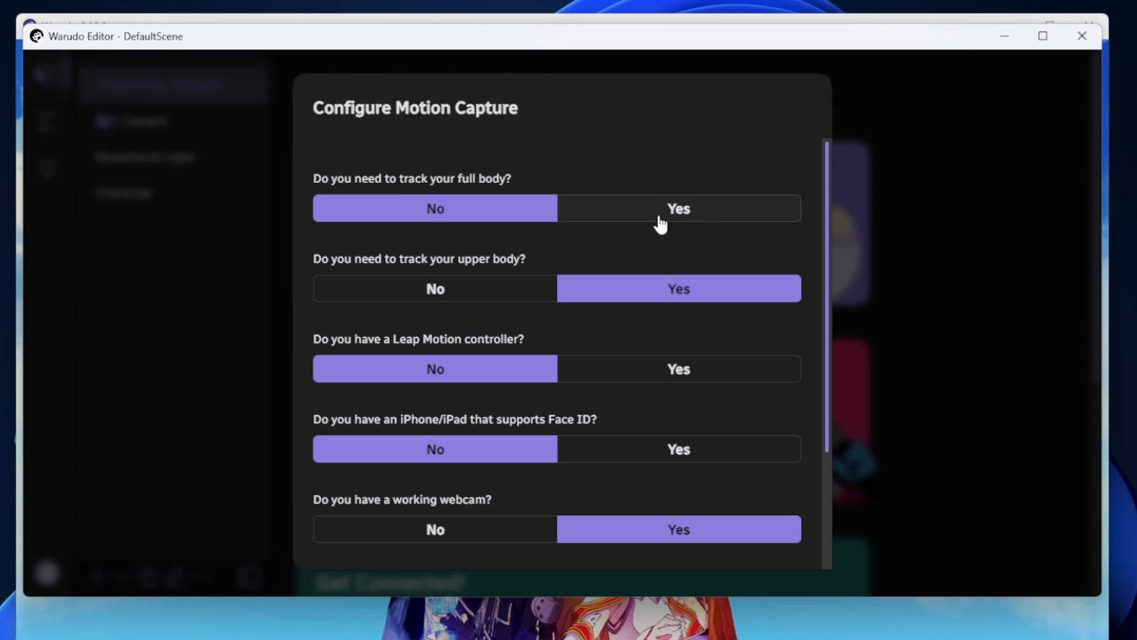
scroll(460, 216, down, 2)
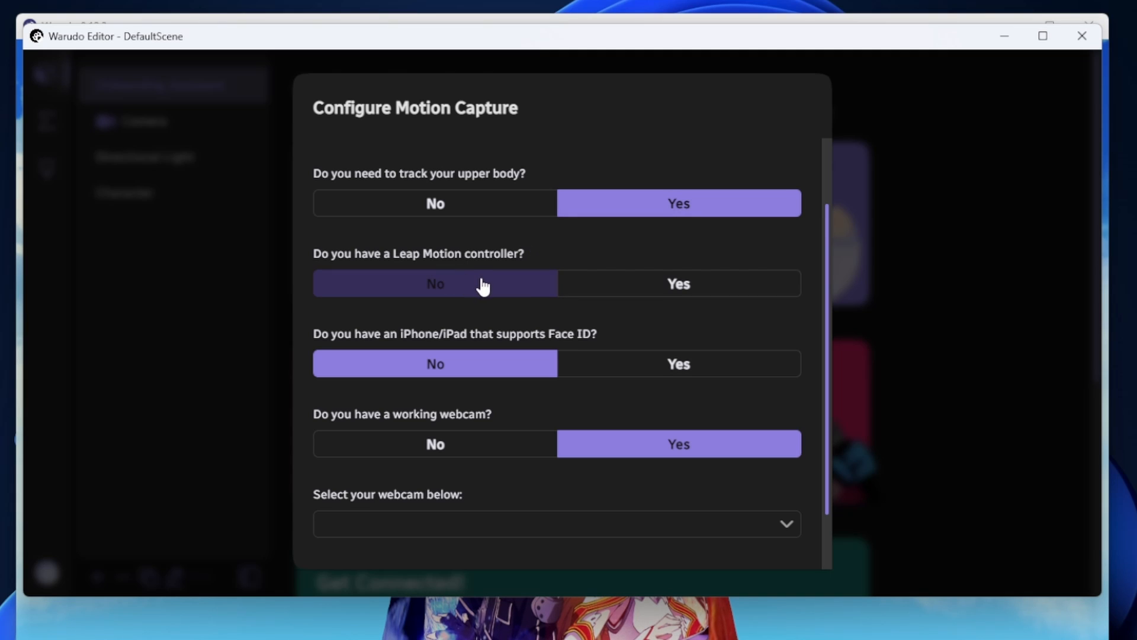
scroll(619, 234, down, 2)
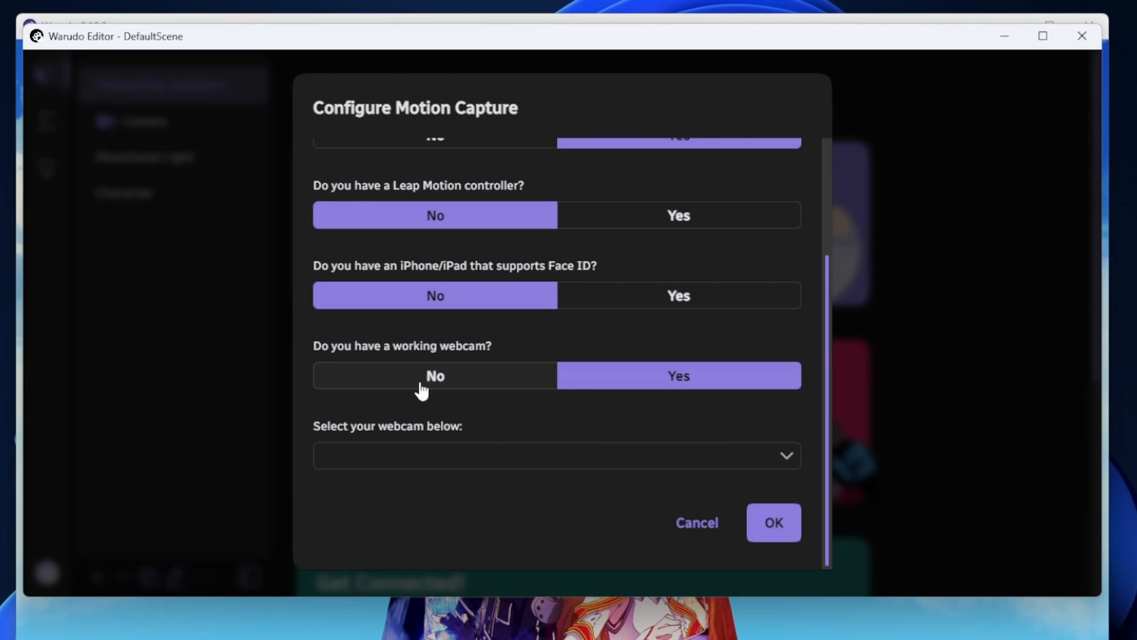
click(738, 462)
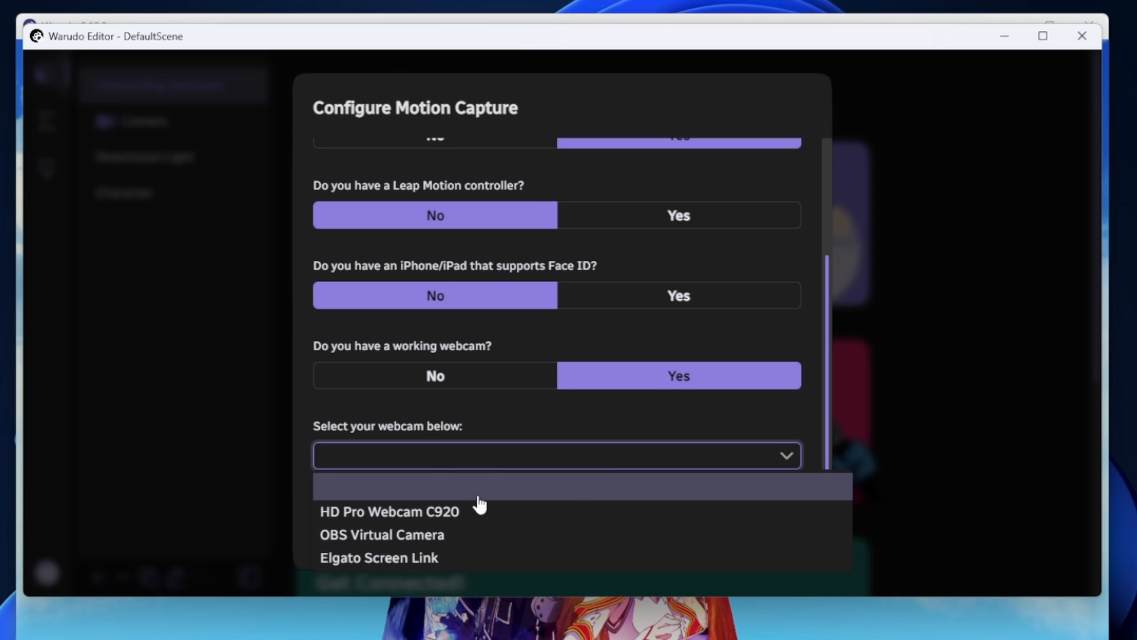
click(410, 513)
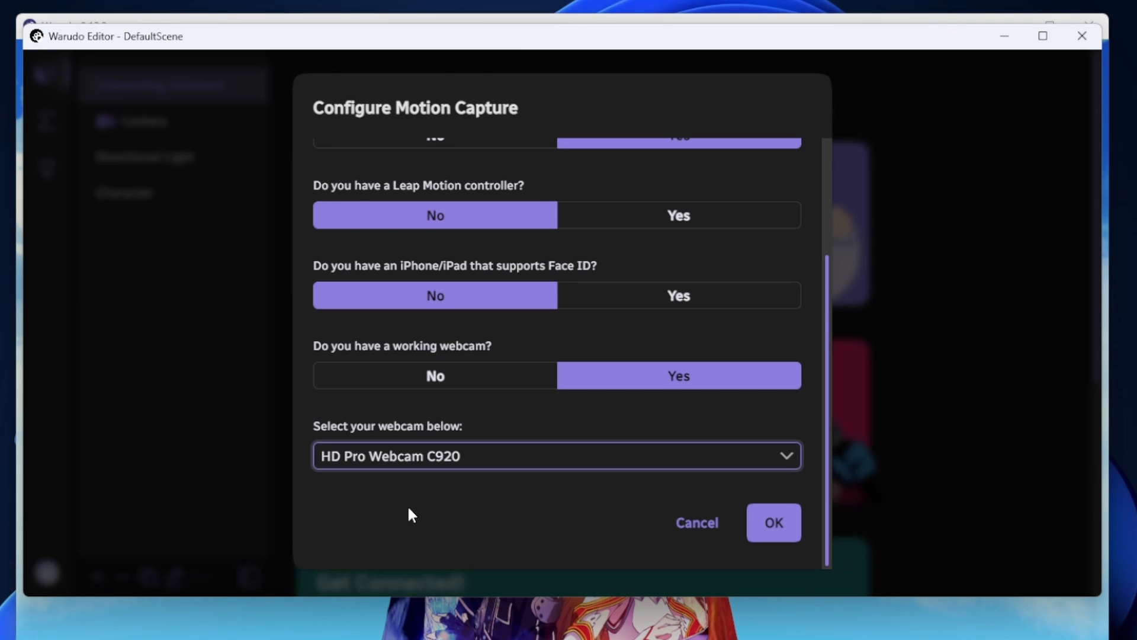
click(788, 532)
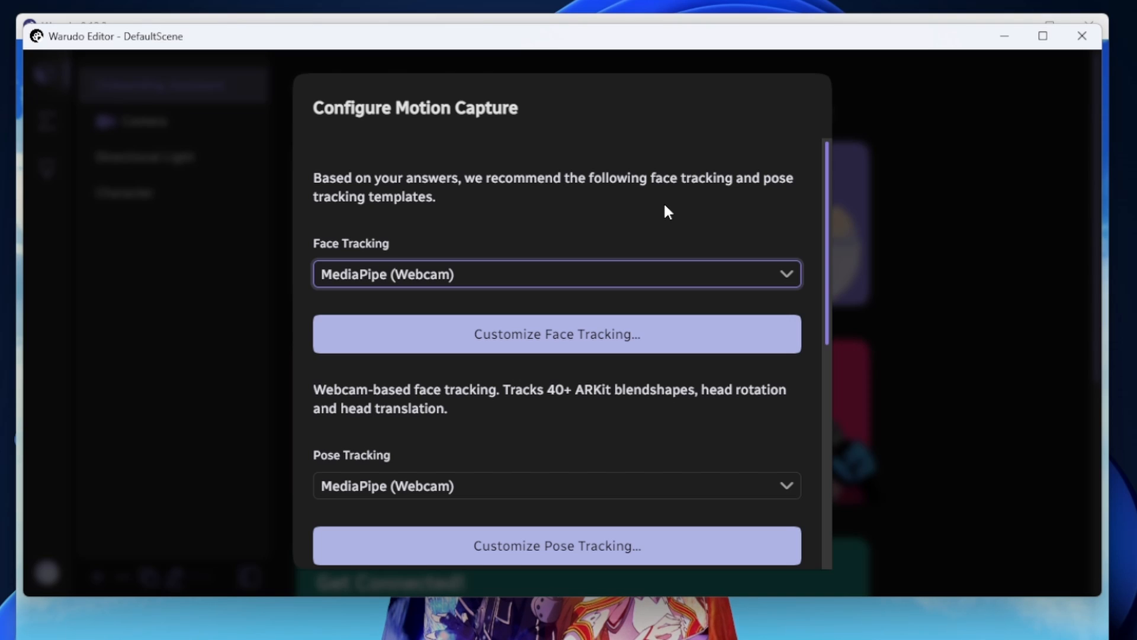
Accept MediaPipe (Webcam) for both face and pose tracking, with secondary pose tracking set to None
scroll(498, 205, down, 2)
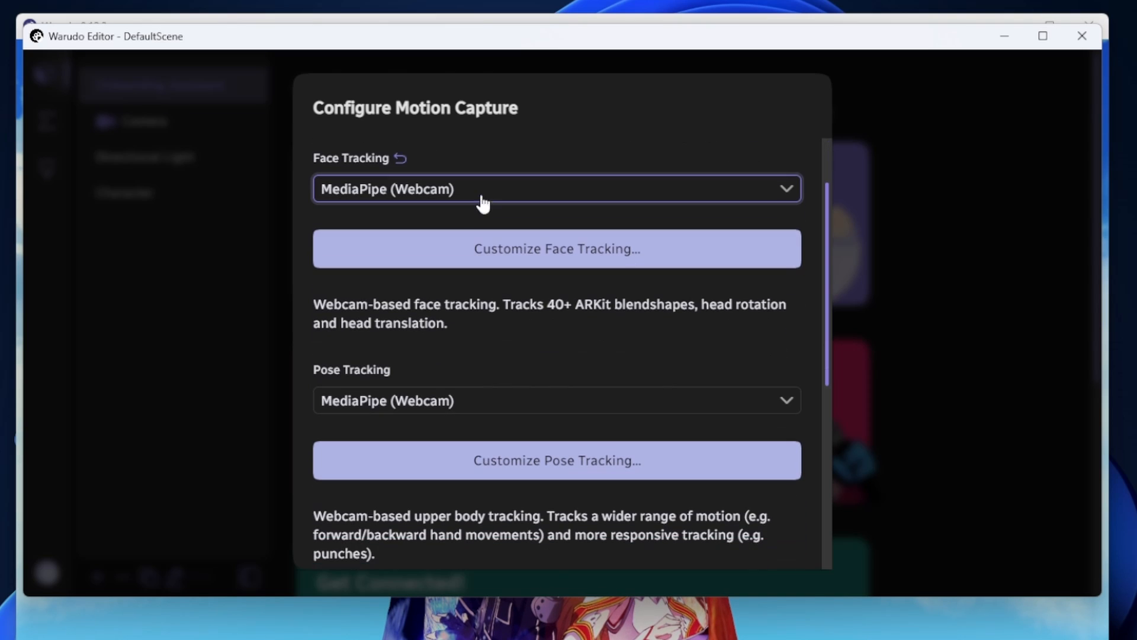
click(443, 202)
click(443, 202)
click(443, 201)
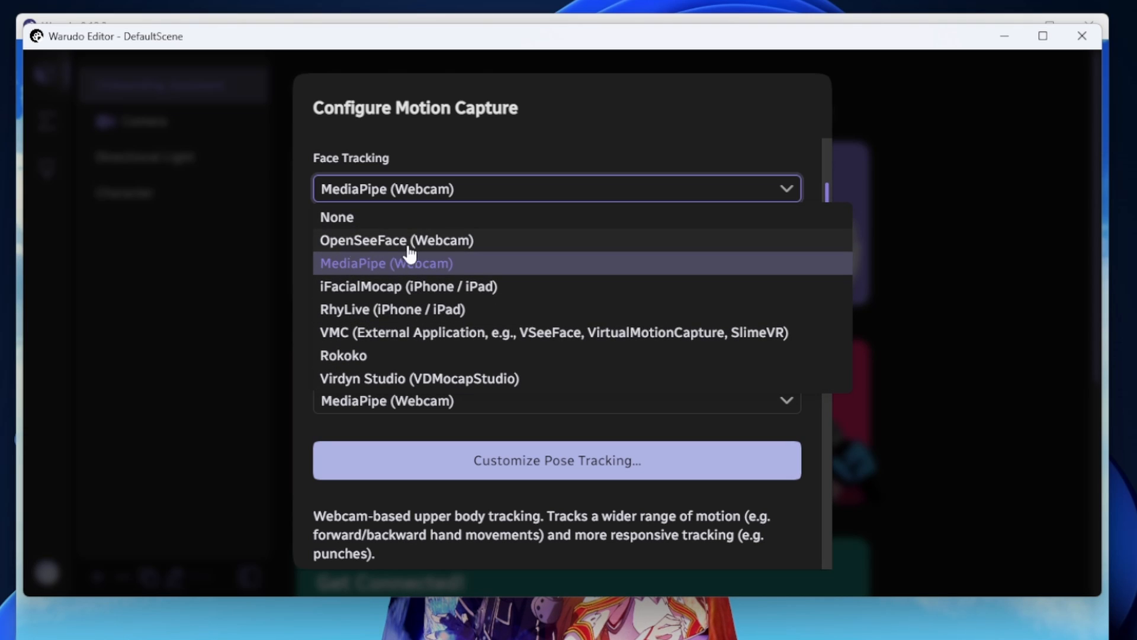
click(498, 191)
scroll(474, 293, down, 1)
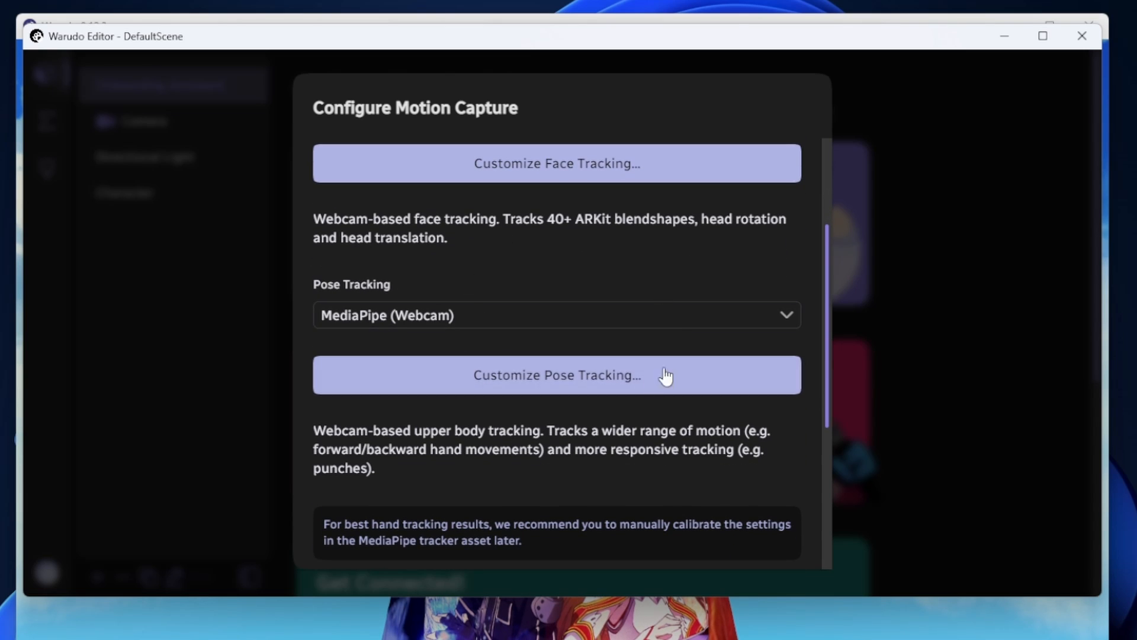
scroll(474, 409, down, 3)
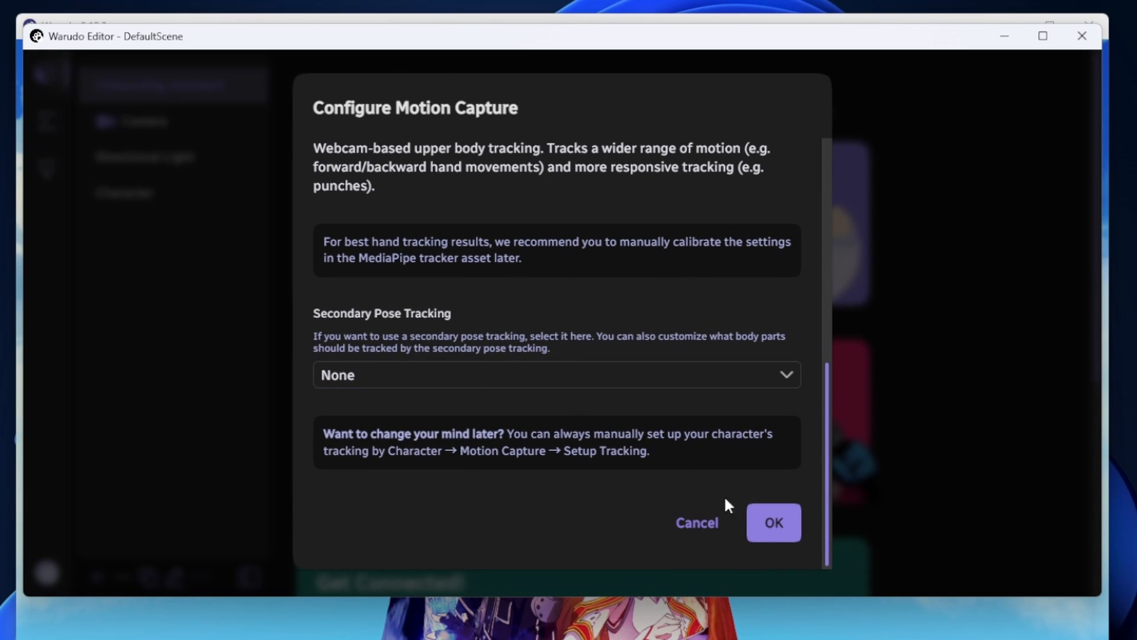
click(781, 533)
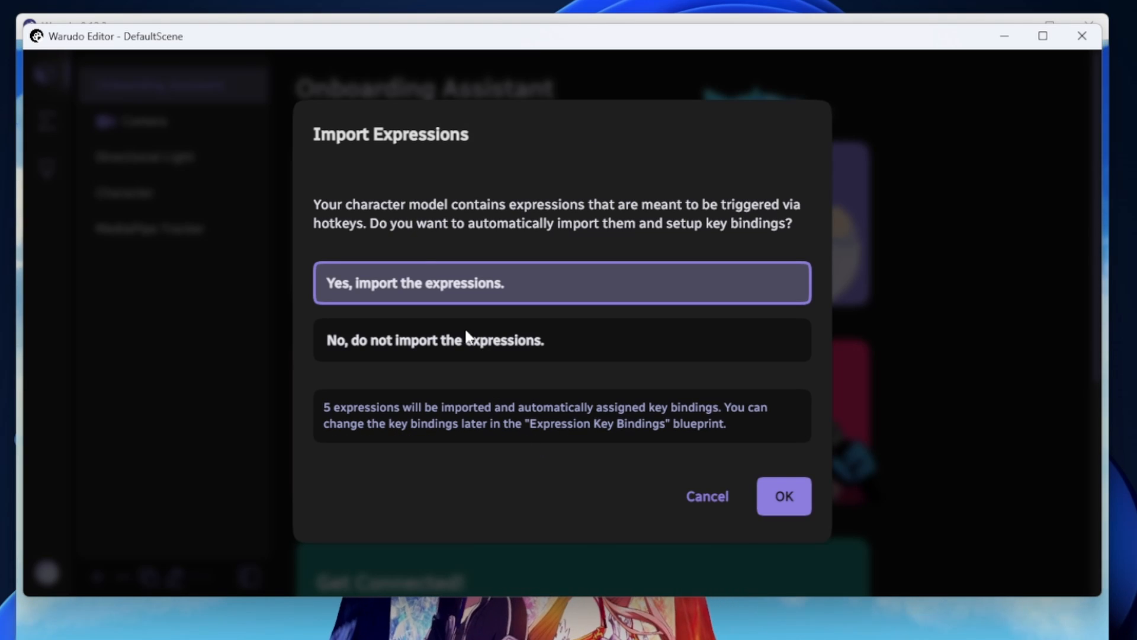
Import the character's expressions with automatic key bindings and choose a transparent background
click(777, 503)
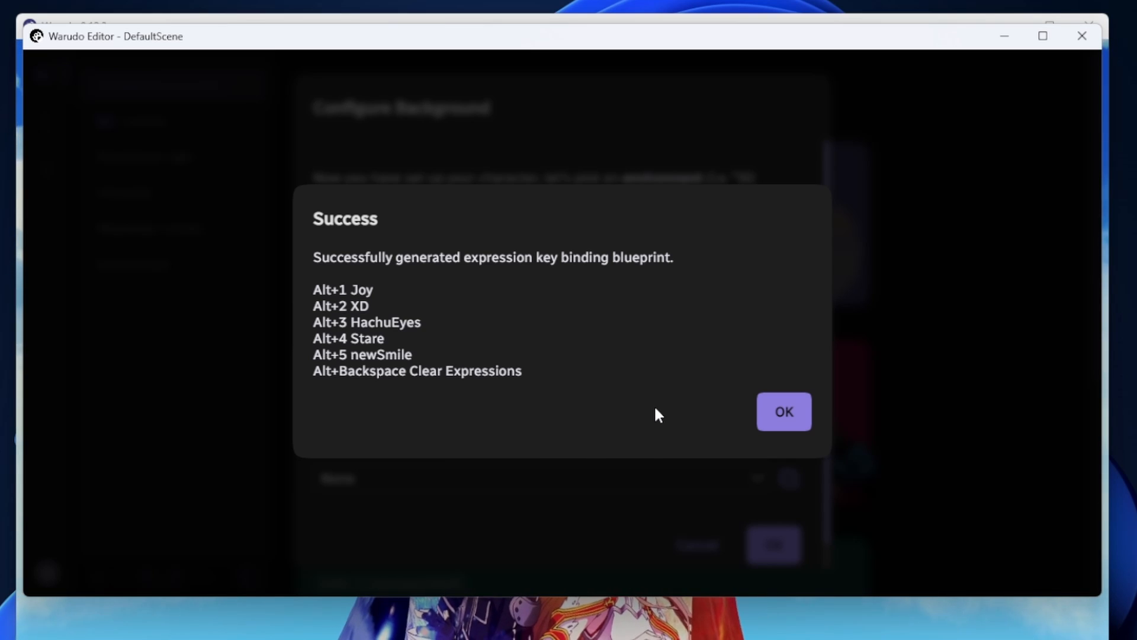
key(Return)
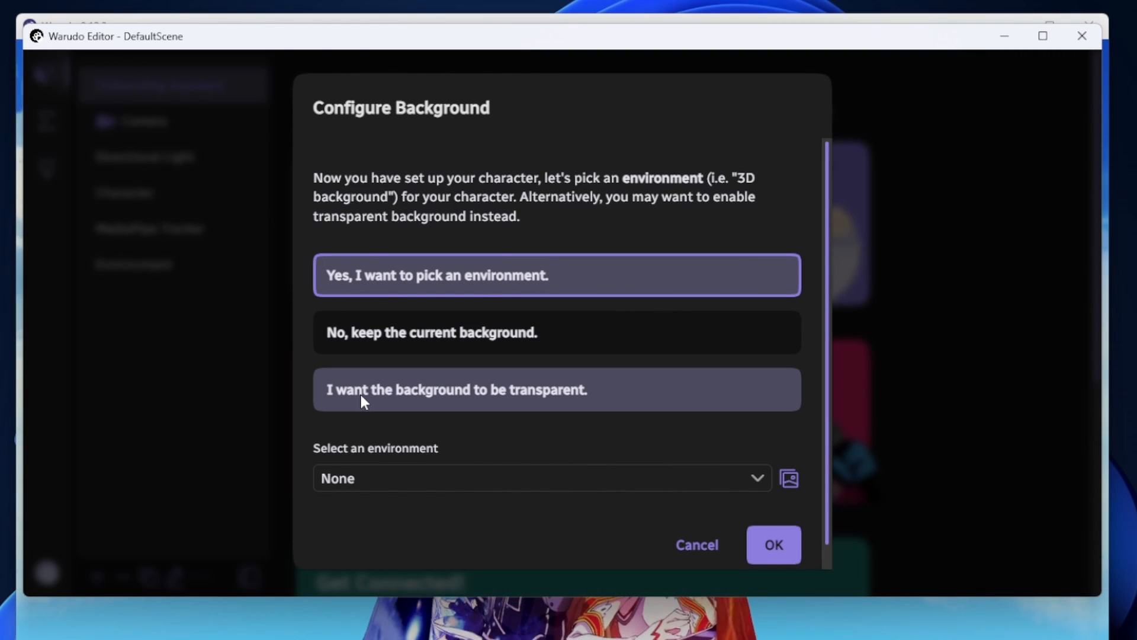
click(456, 394)
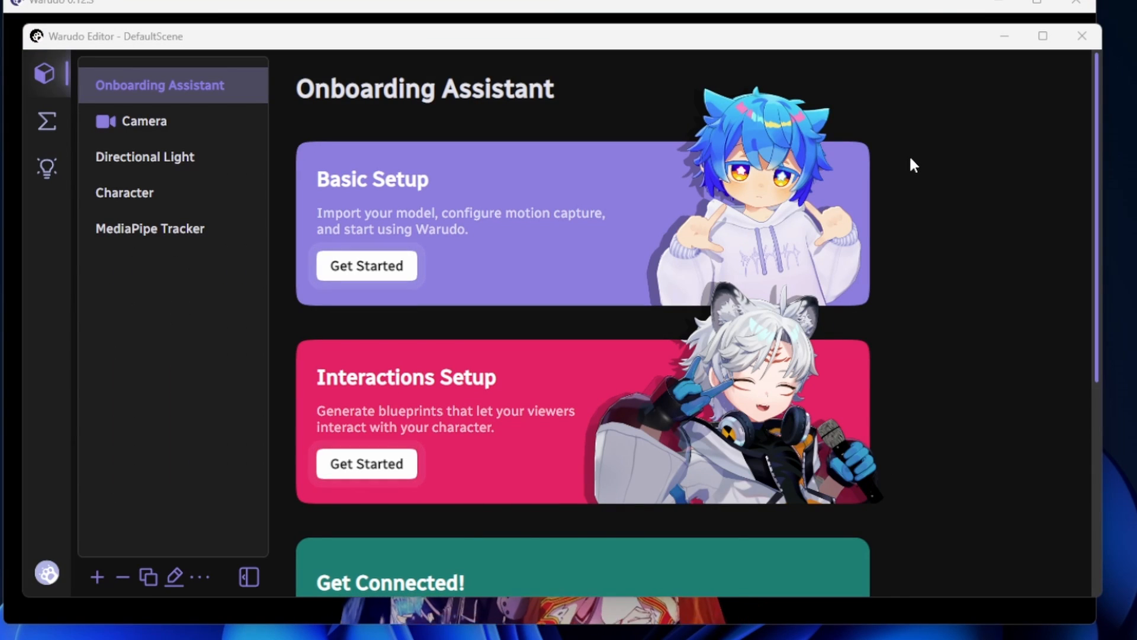
click(856, 5)
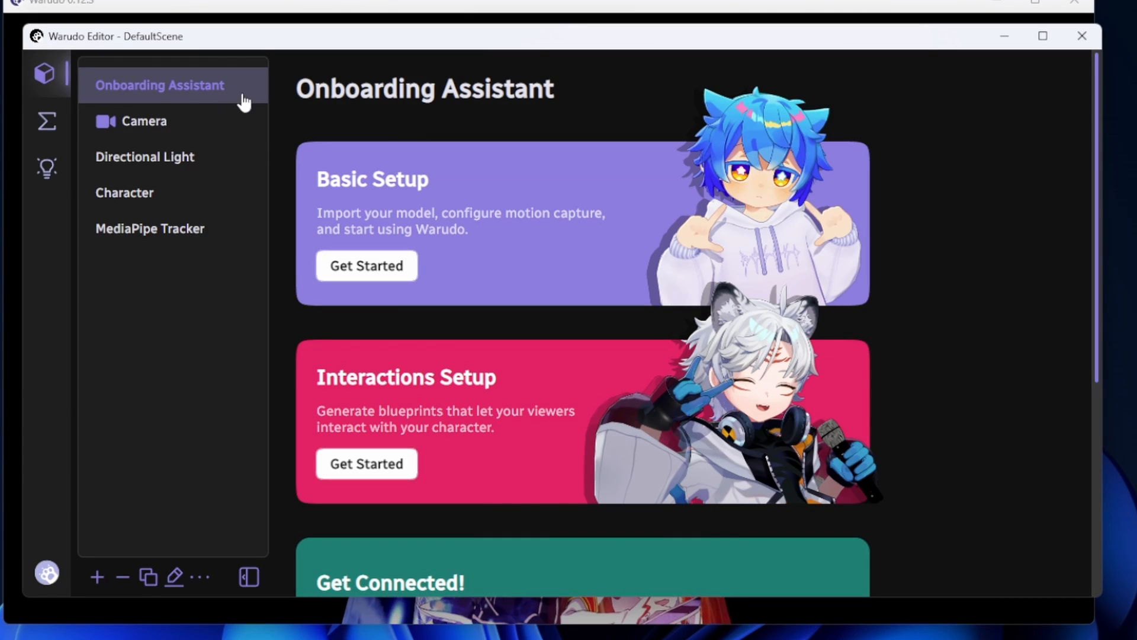
Examine the Camera asset's settings, from transform and control mode through output, basic properties and visual effects
click(132, 131)
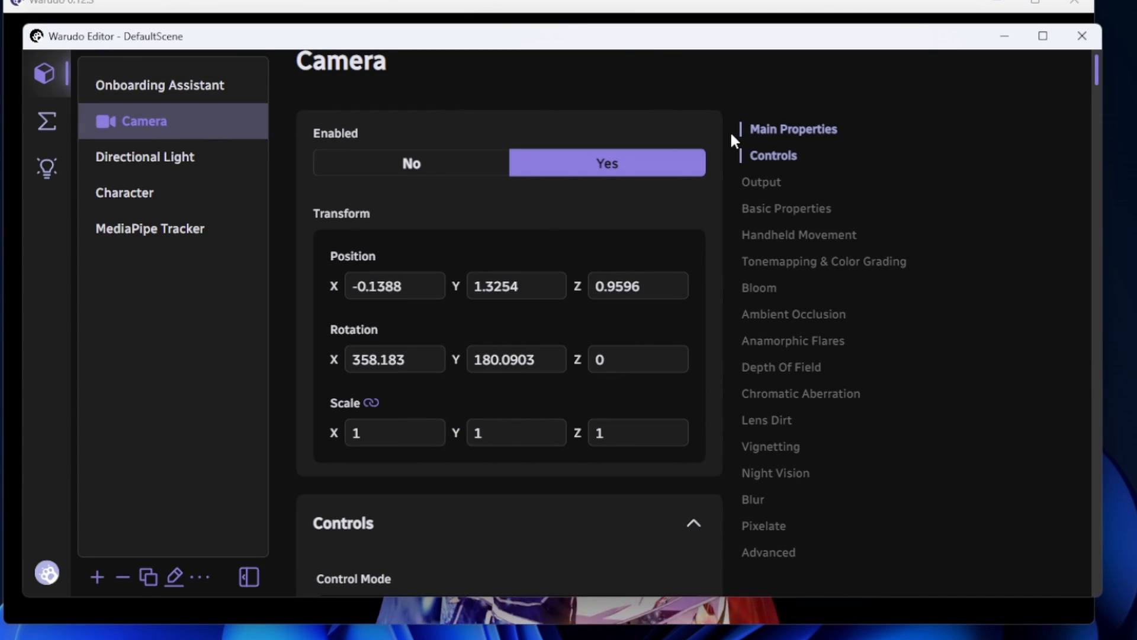
scroll(722, 161, down, 2)
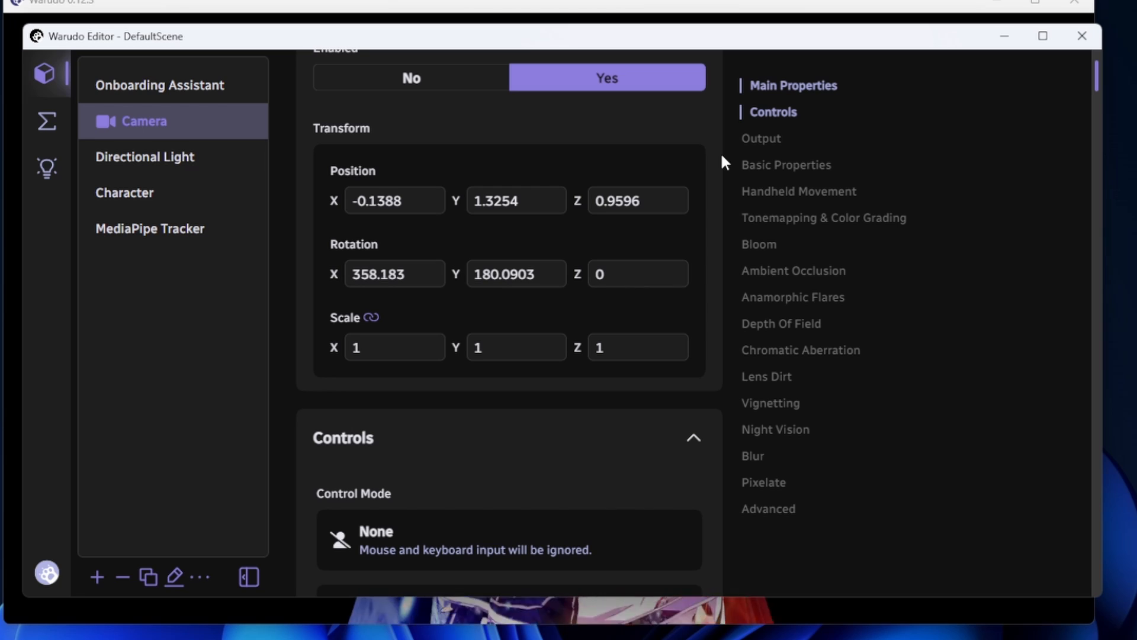
scroll(721, 161, down, 6)
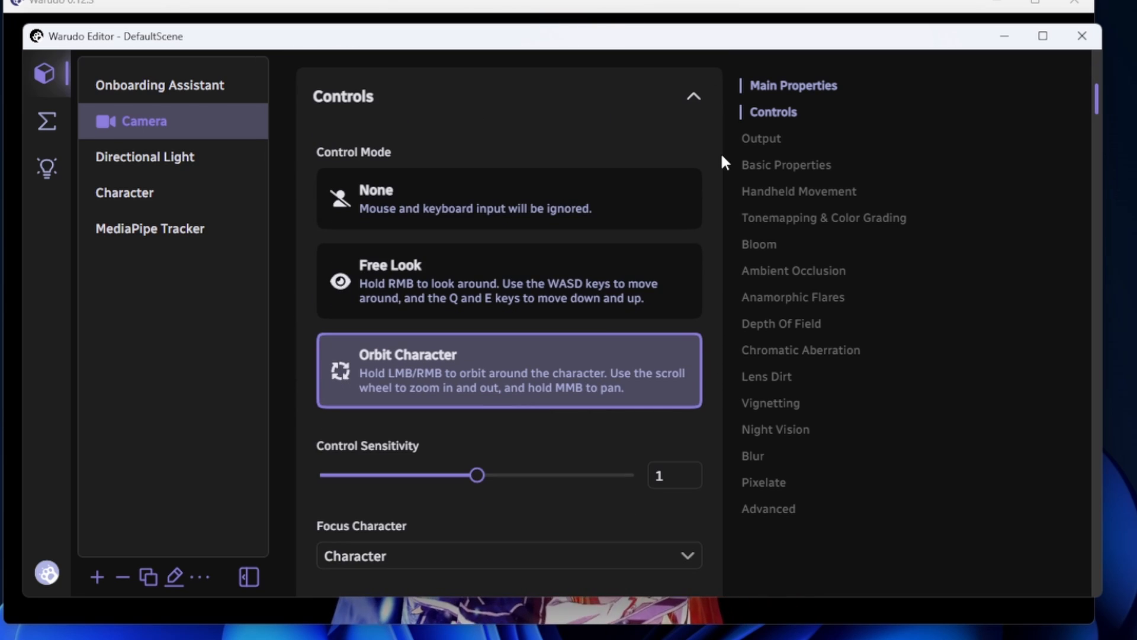
scroll(722, 159, up, 3)
scroll(708, 178, down, 8)
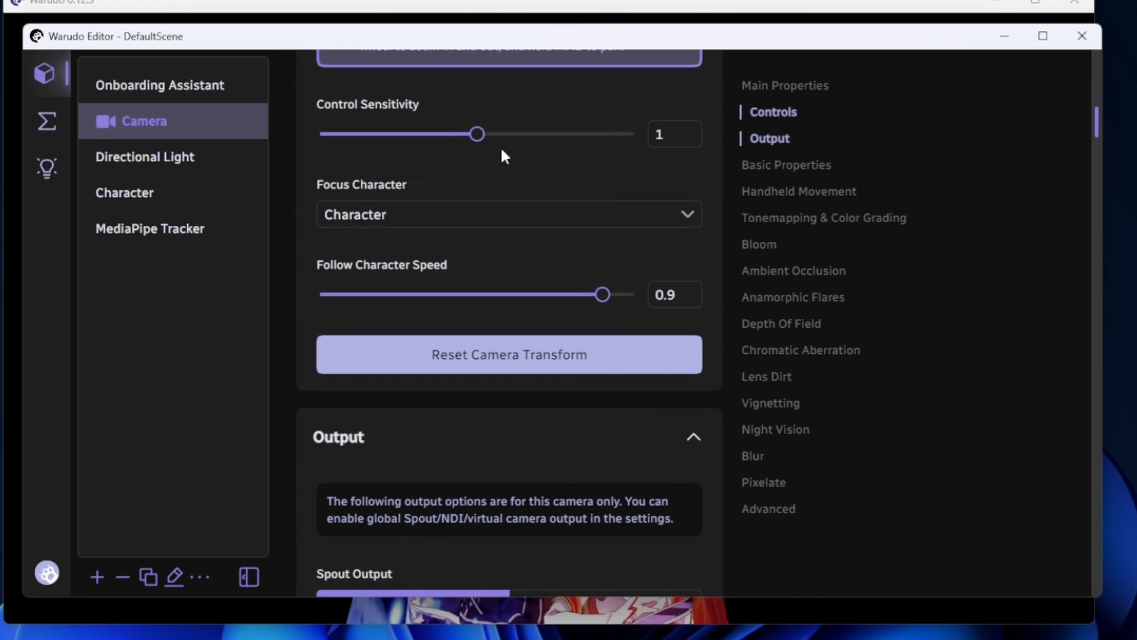
scroll(647, 221, down, 12)
scroll(684, 273, down, 16)
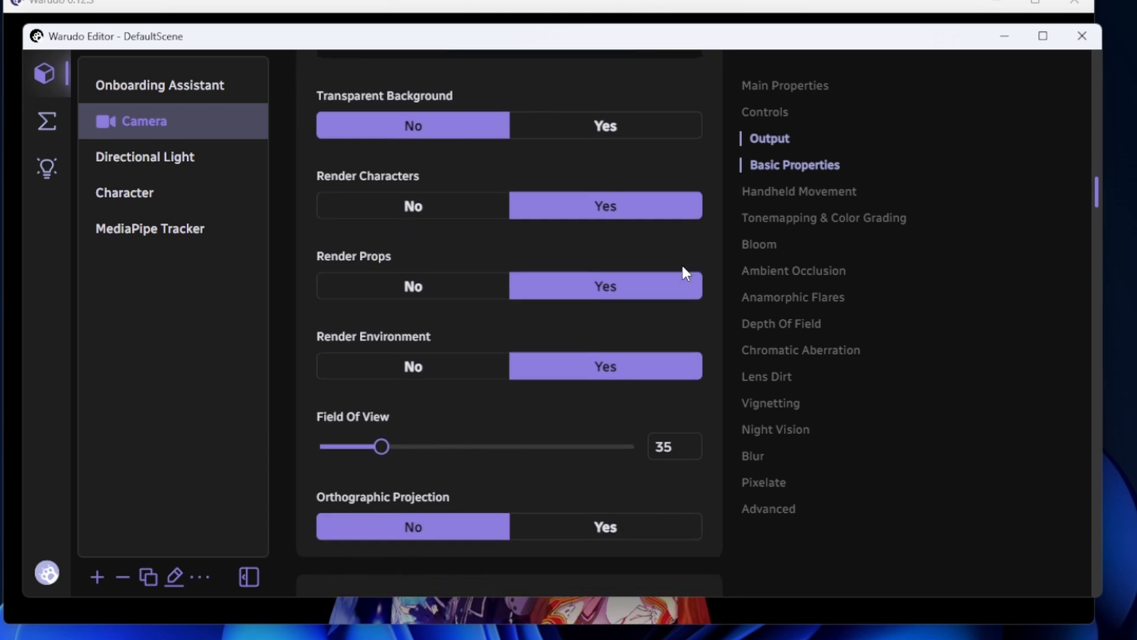
scroll(757, 253, down, 16)
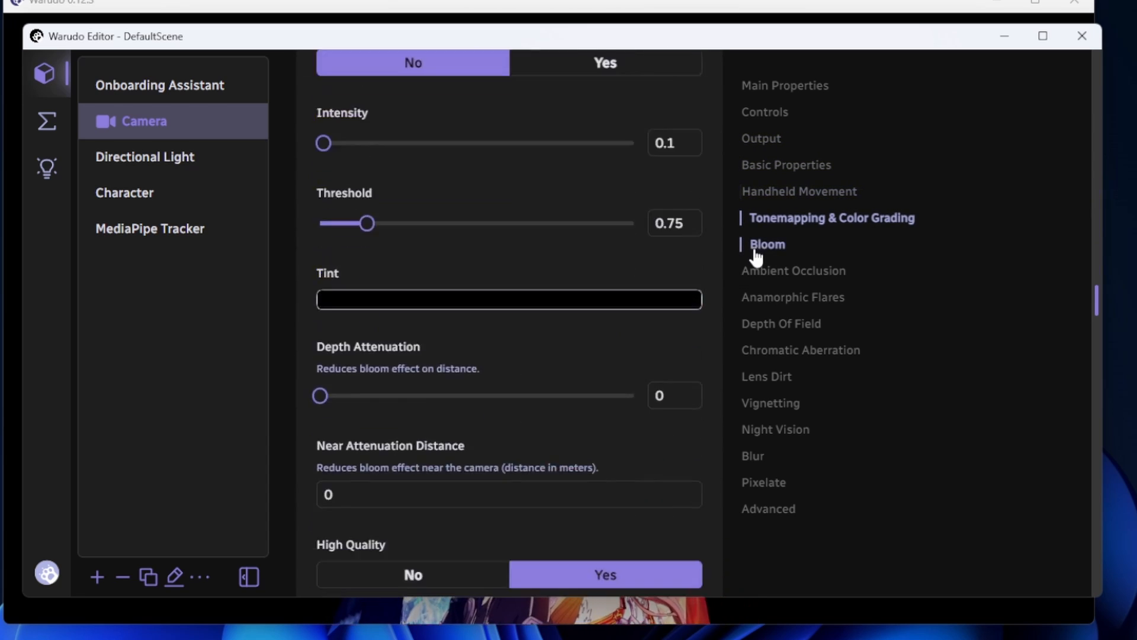
scroll(715, 251, down, 14)
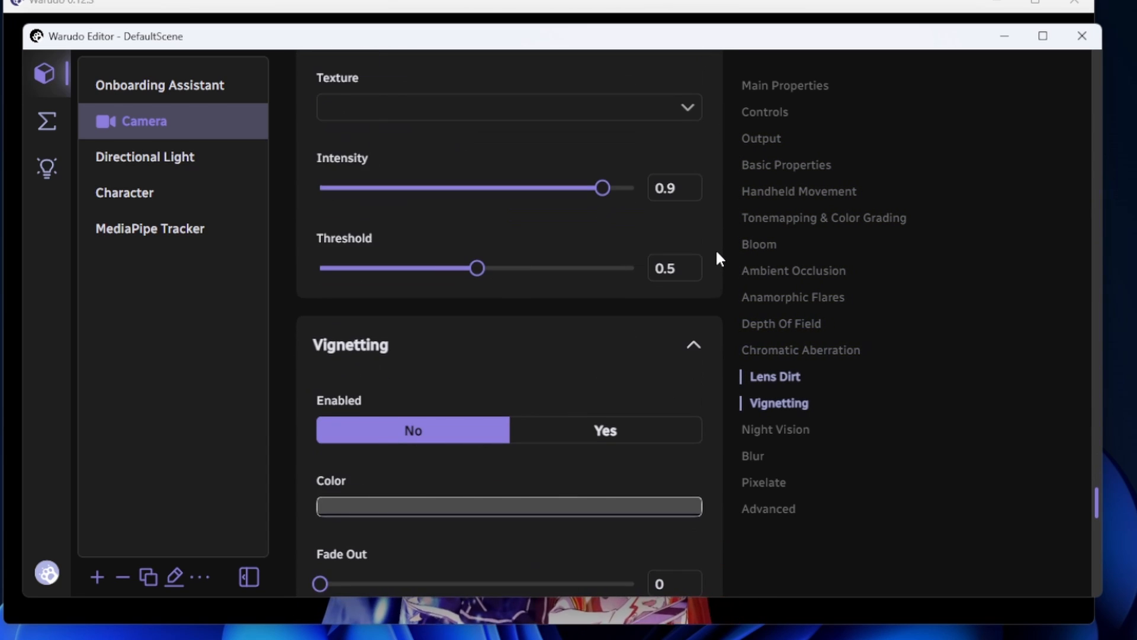
scroll(705, 253, down, 10)
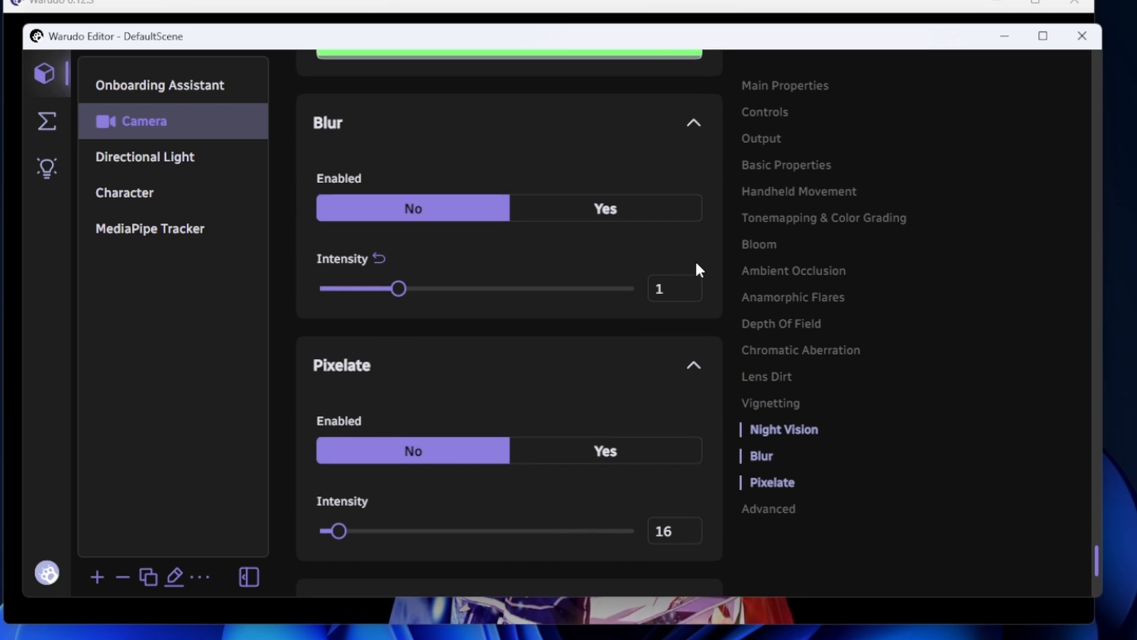
scroll(699, 270, down, 3)
scroll(911, 443, up, 10)
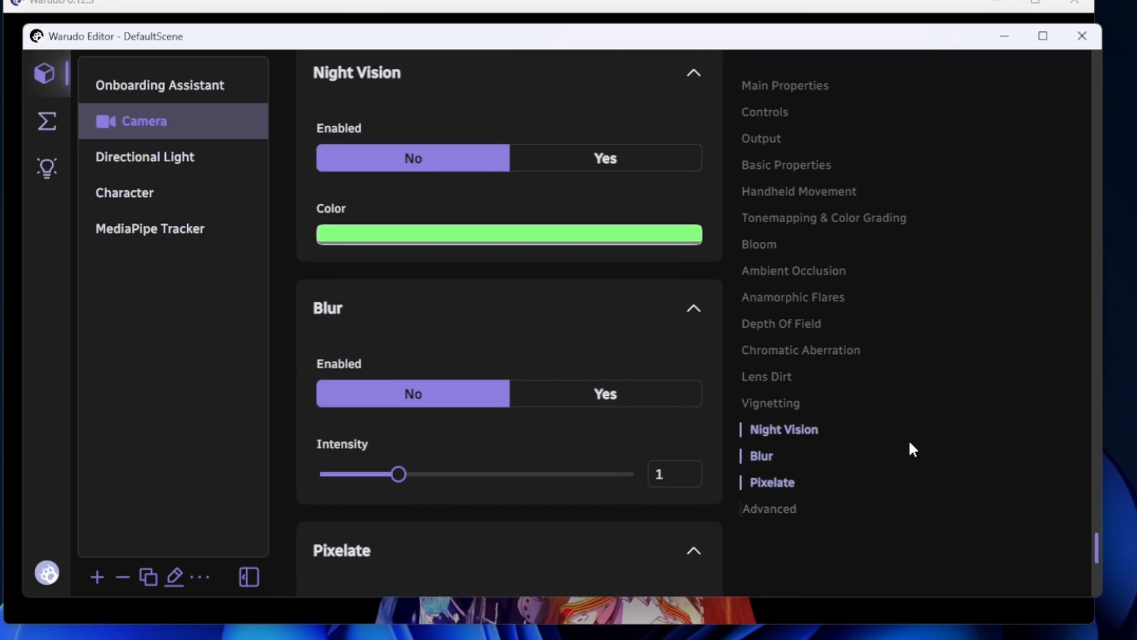
scroll(911, 443, up, 8)
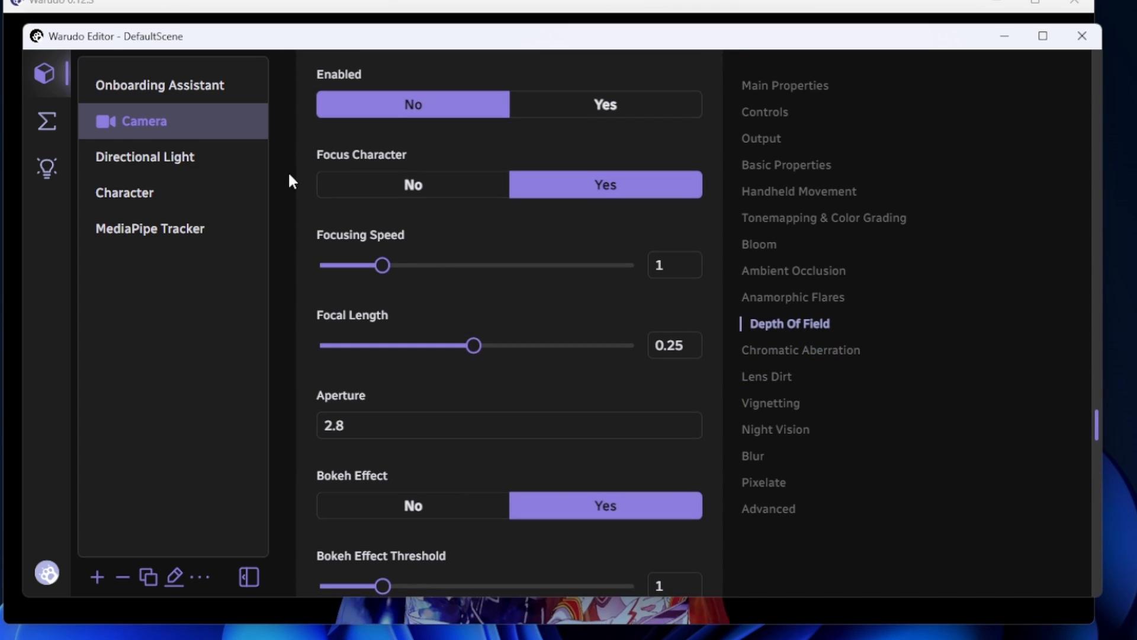
Examine the Directional Light's transform, color, intensity, affected objects and shadow settings
click(221, 155)
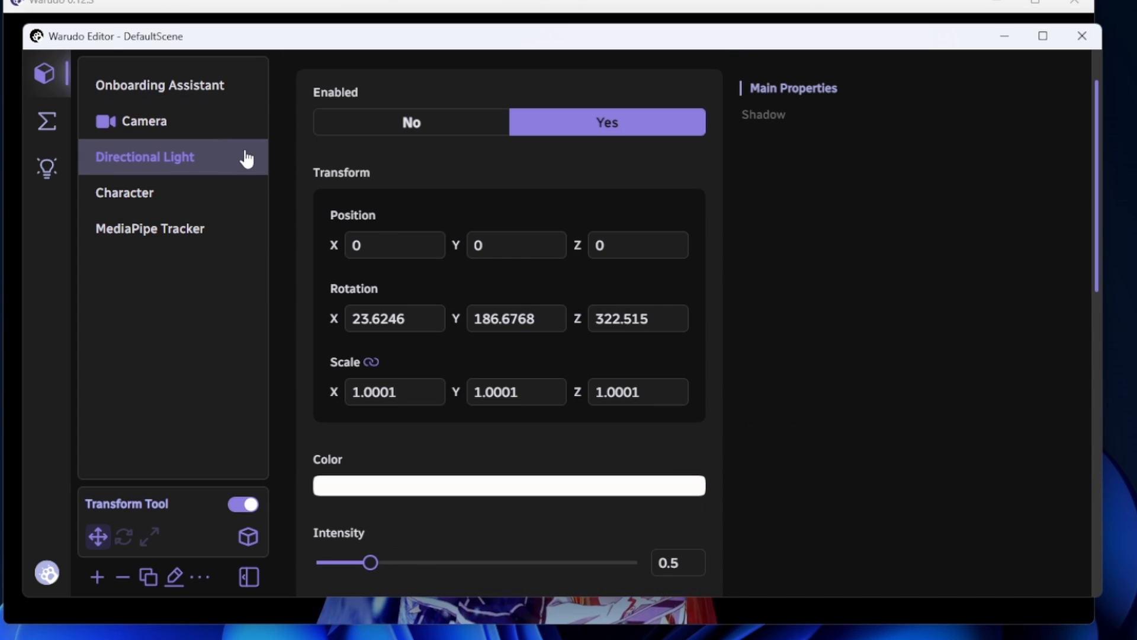
scroll(314, 190, down, 2)
click(360, 396)
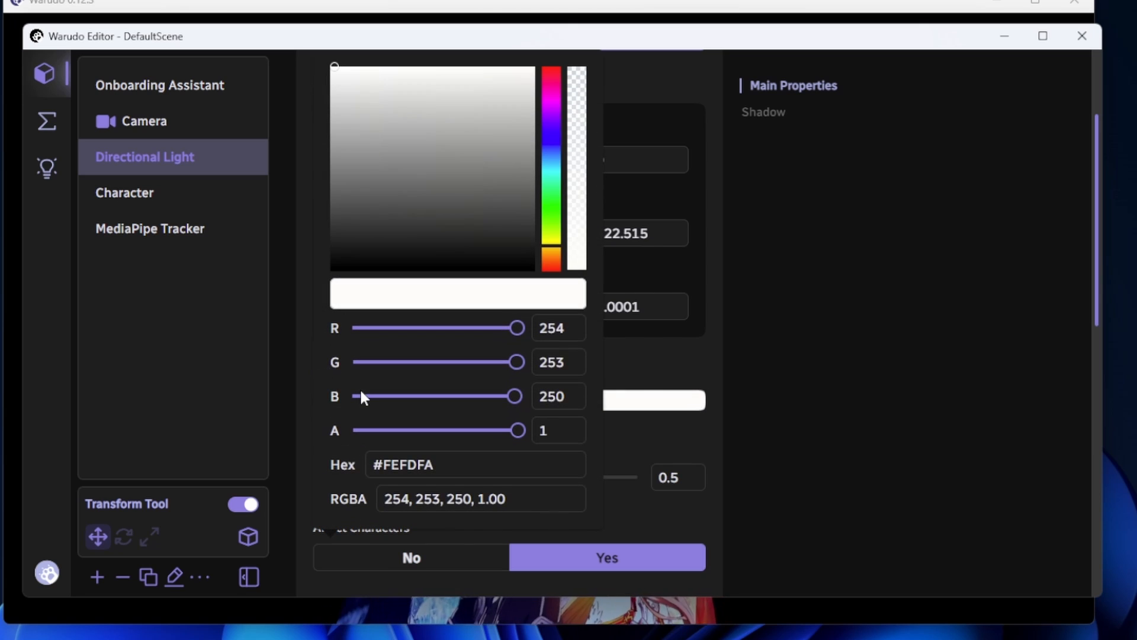
click(293, 347)
scroll(294, 343, down, 4)
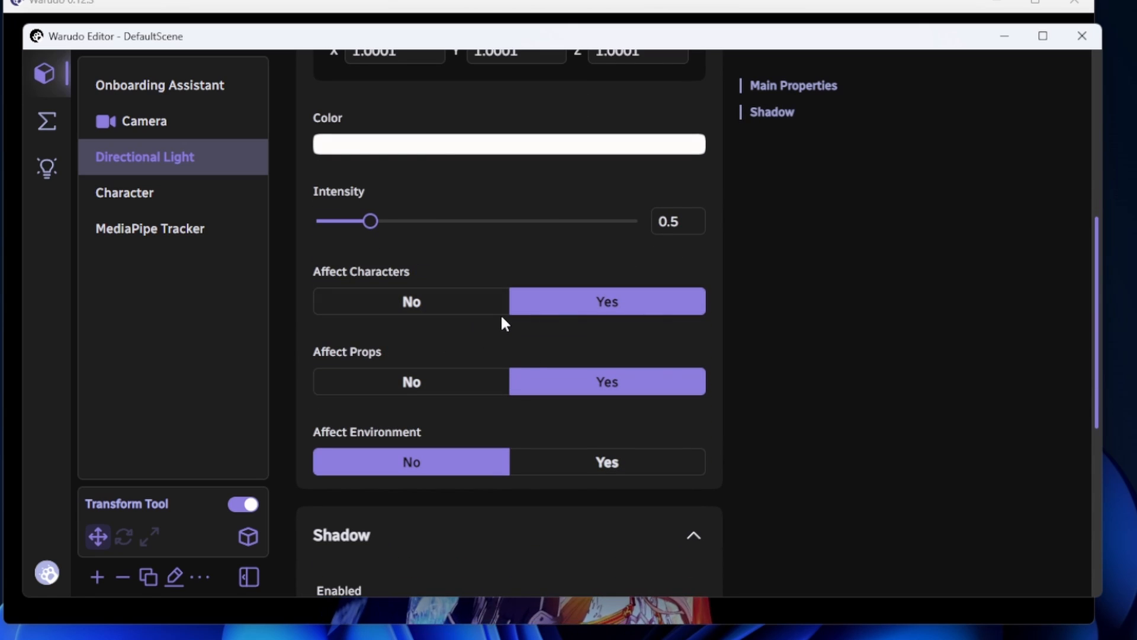
scroll(296, 267, down, 5)
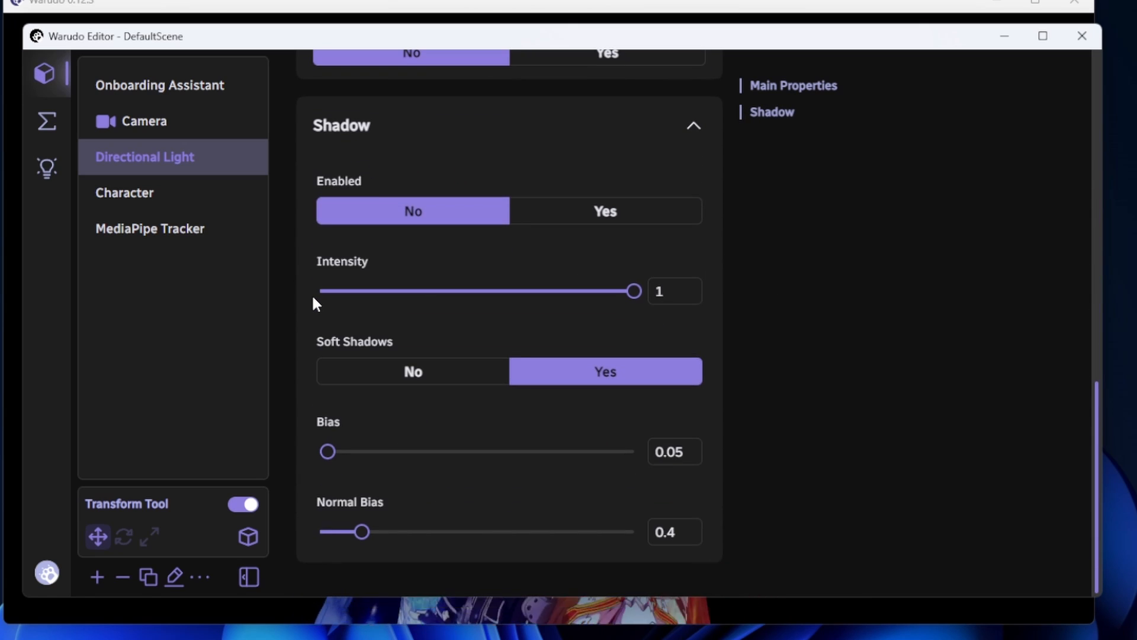
scroll(313, 297, up, 1)
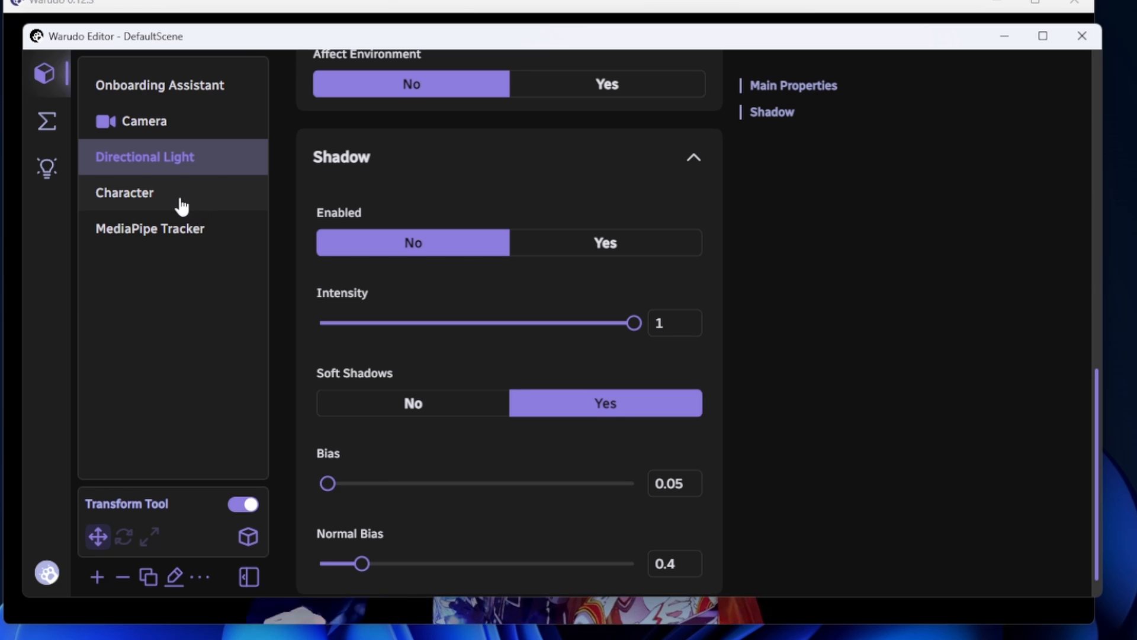
Calibrate face tracking in the MediaPipe Tracker asset's settings
click(180, 236)
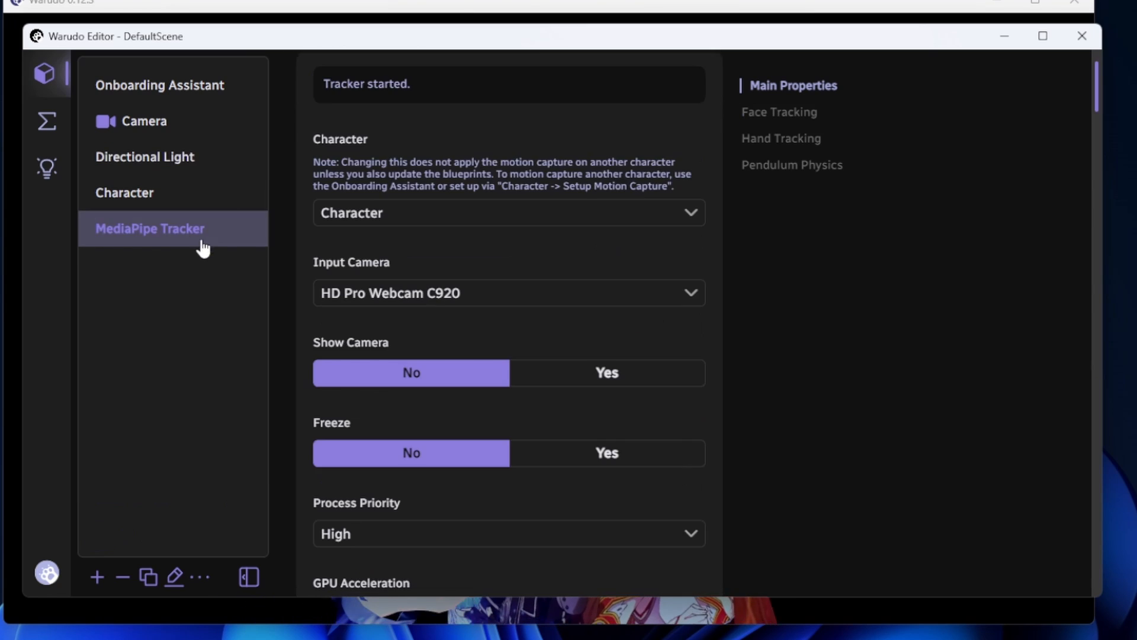
click(364, 214)
click(364, 215)
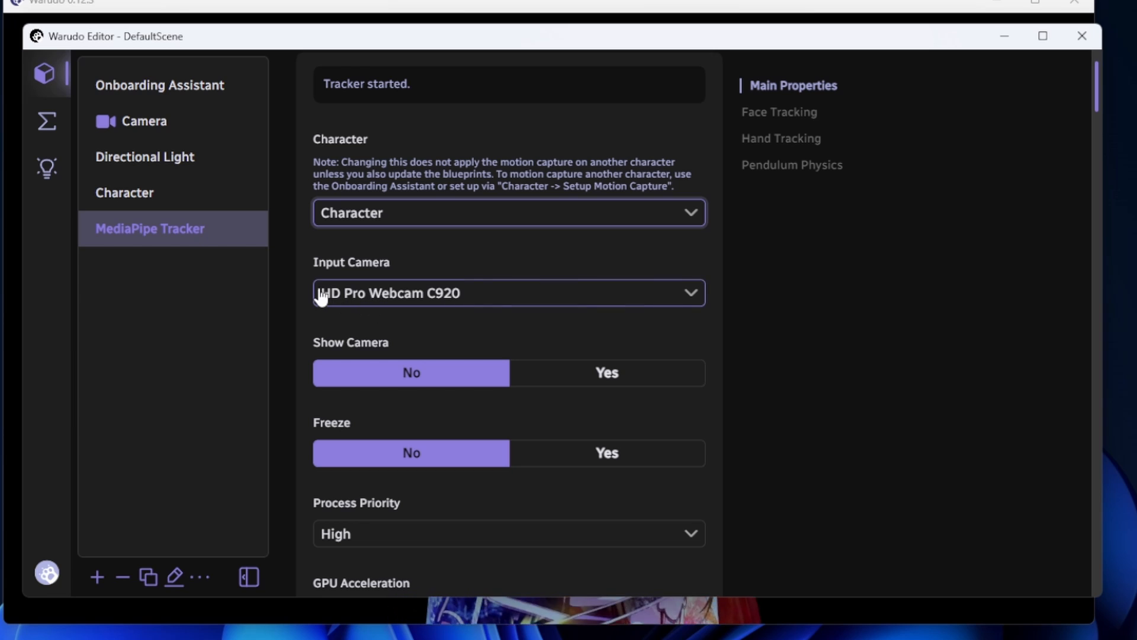
scroll(308, 283, down, 3)
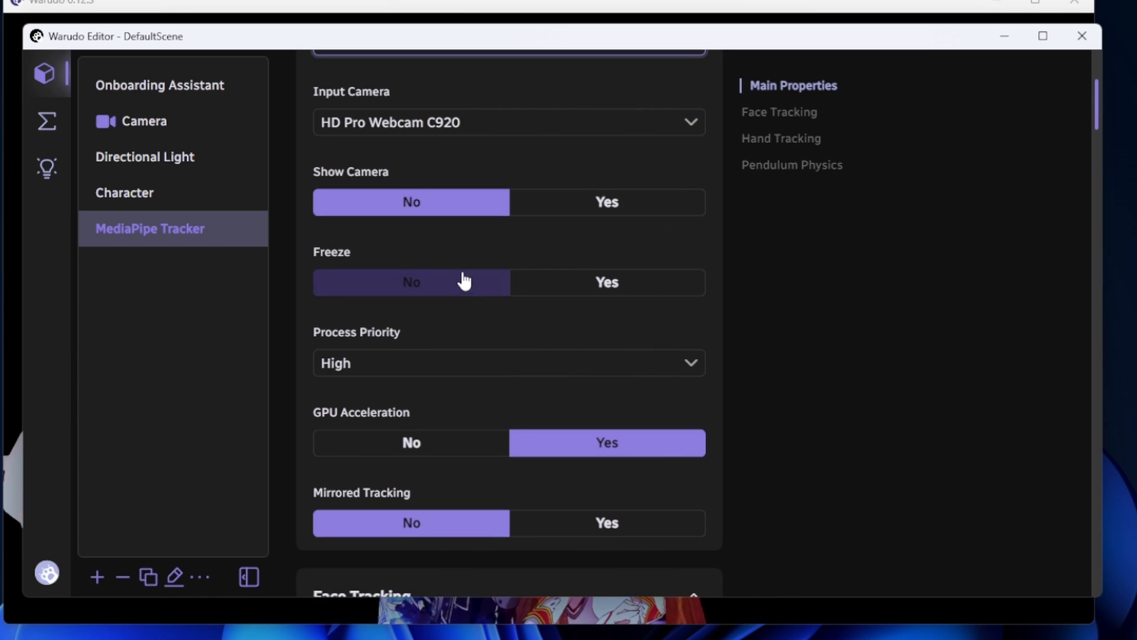
scroll(296, 311, down, 5)
scroll(296, 311, down, 2)
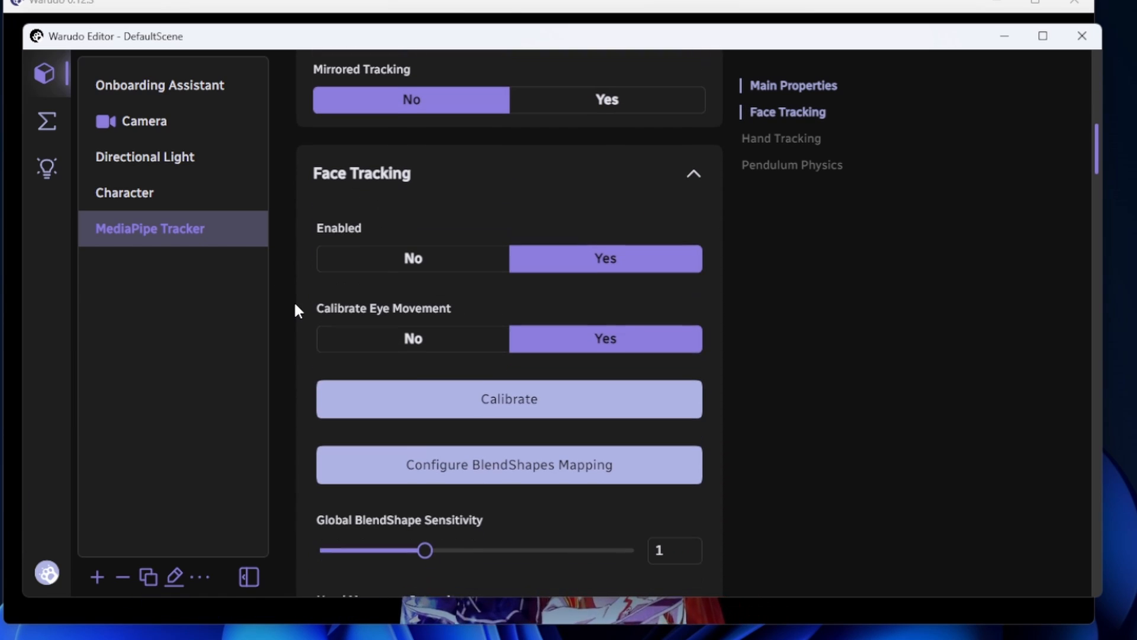
click(562, 415)
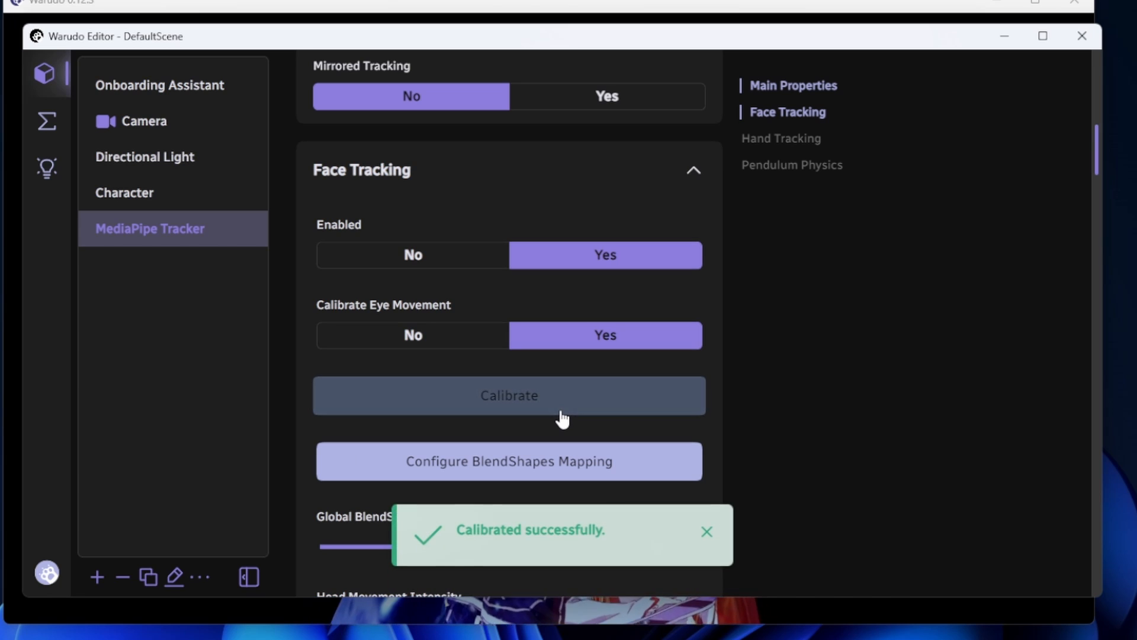
Calibrate the MediaPipe Tracker's hand tracking distance and review its hand movement settings
scroll(406, 396, down, 6)
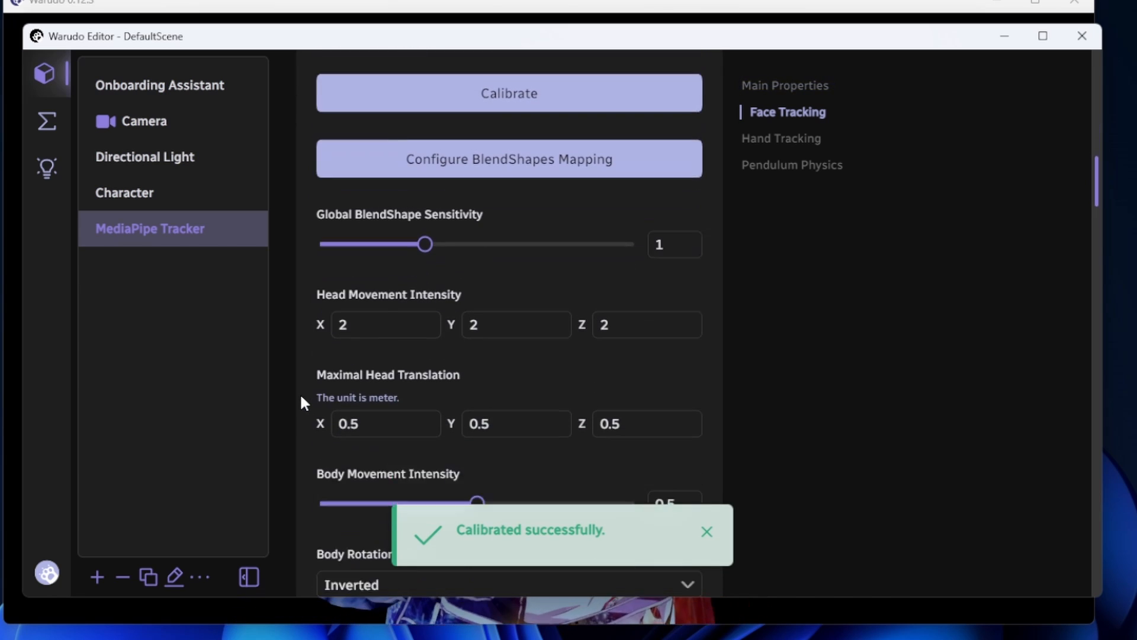
scroll(301, 401, down, 13)
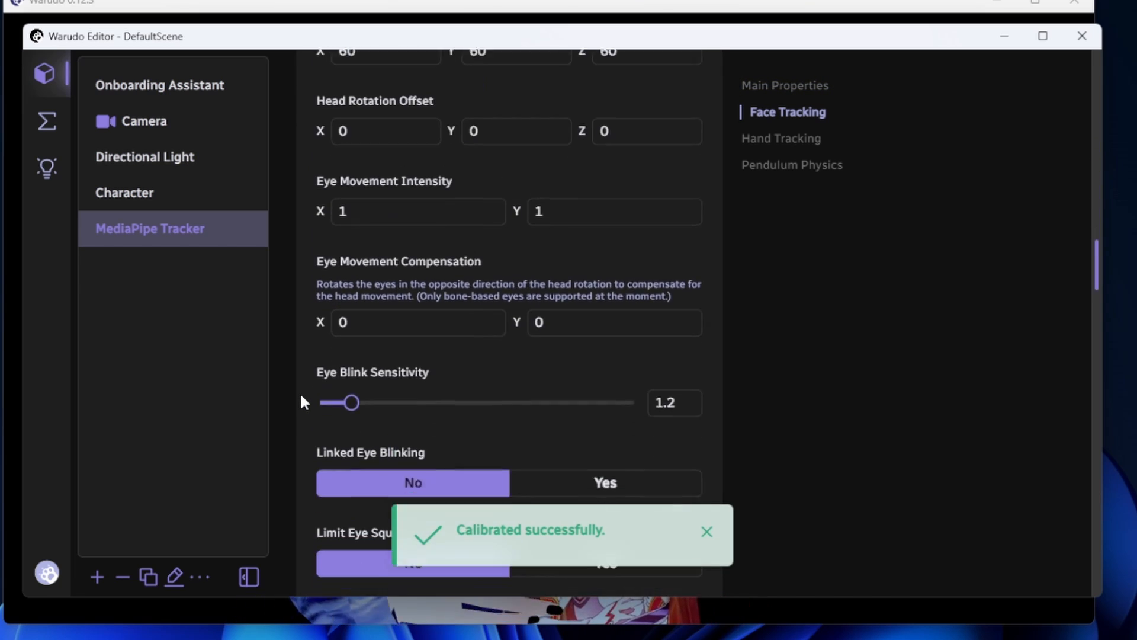
scroll(301, 401, down, 8)
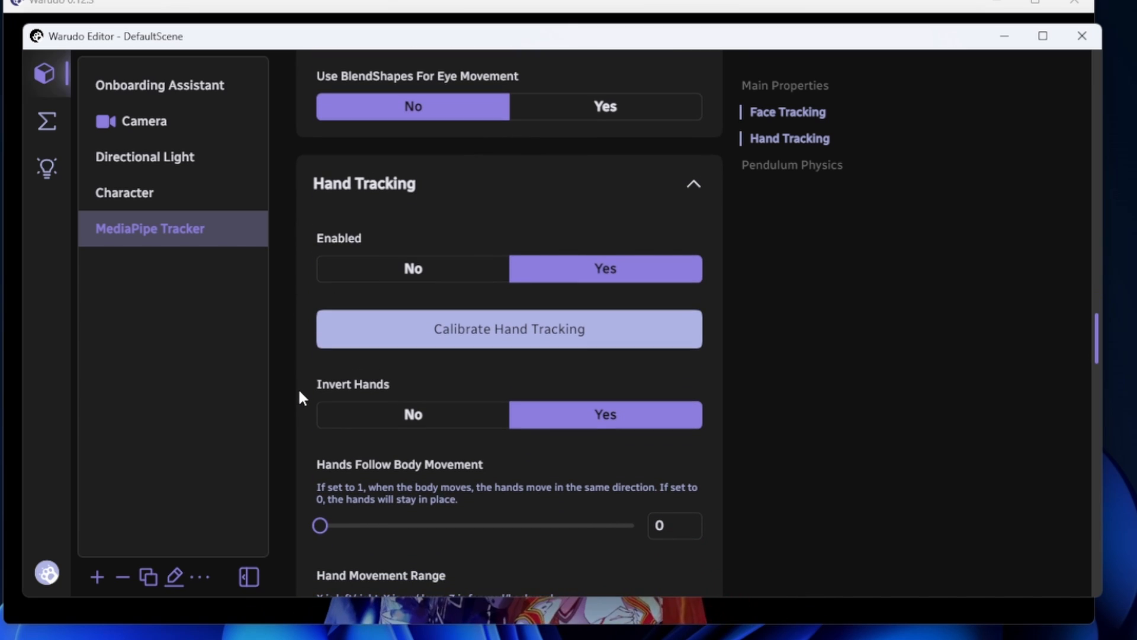
click(409, 343)
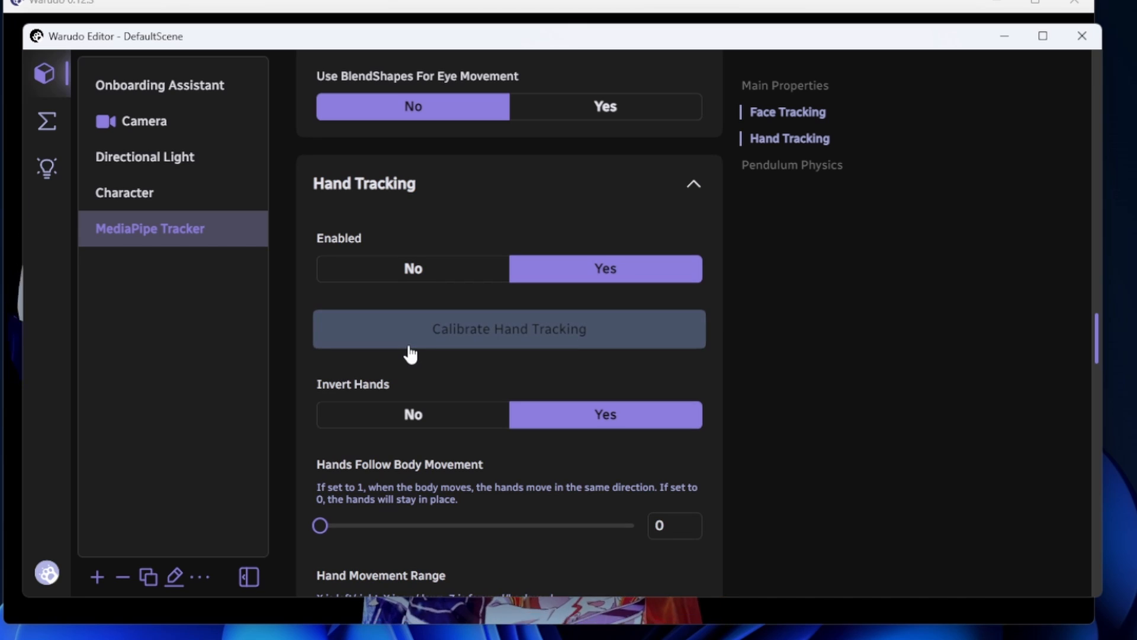
click(517, 334)
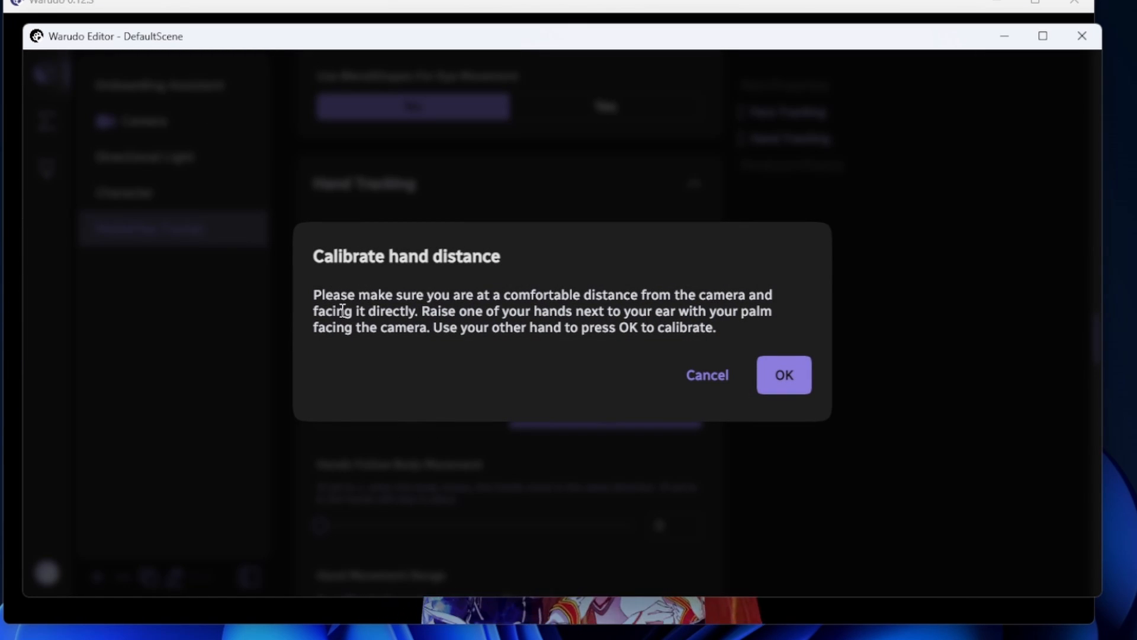
drag(344, 309, 738, 311)
click(784, 379)
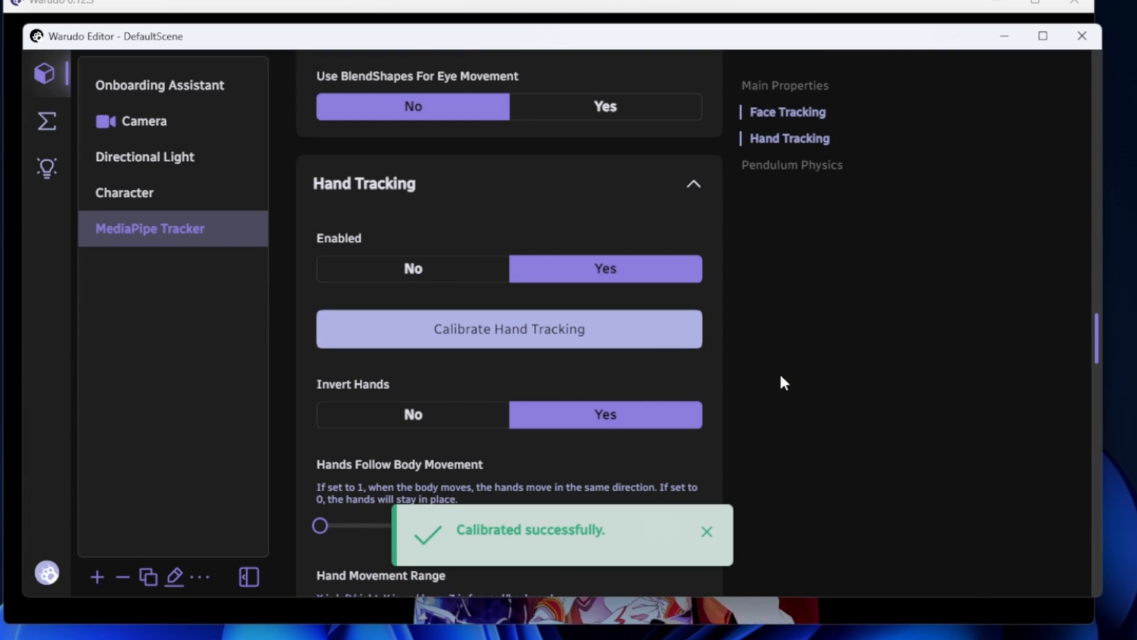
scroll(779, 372, down, 5)
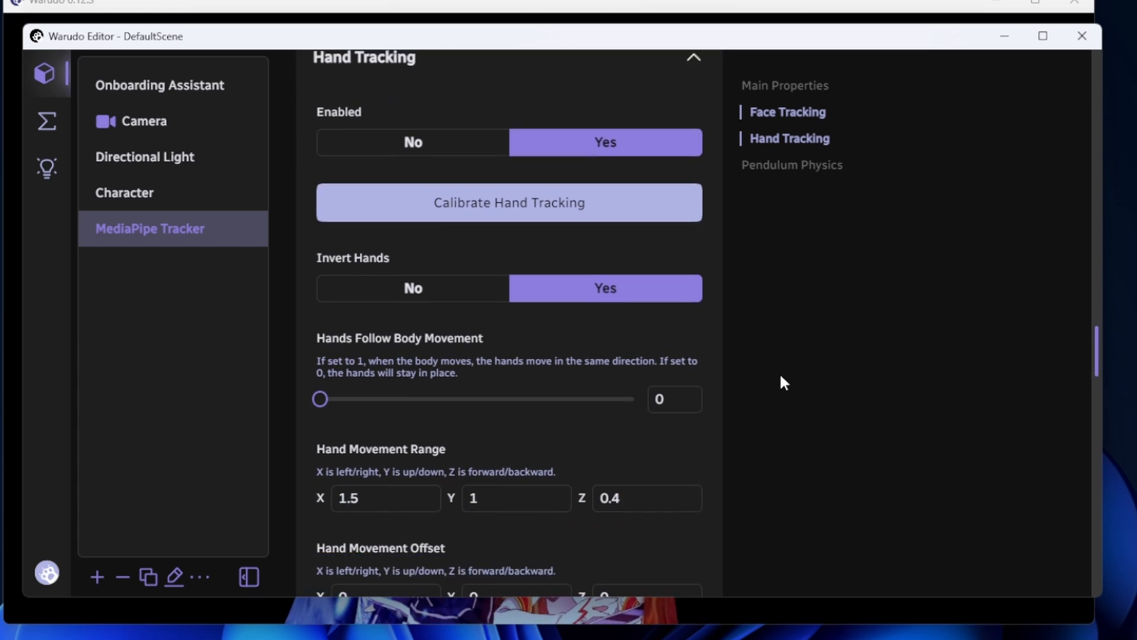
scroll(483, 267, down, 5)
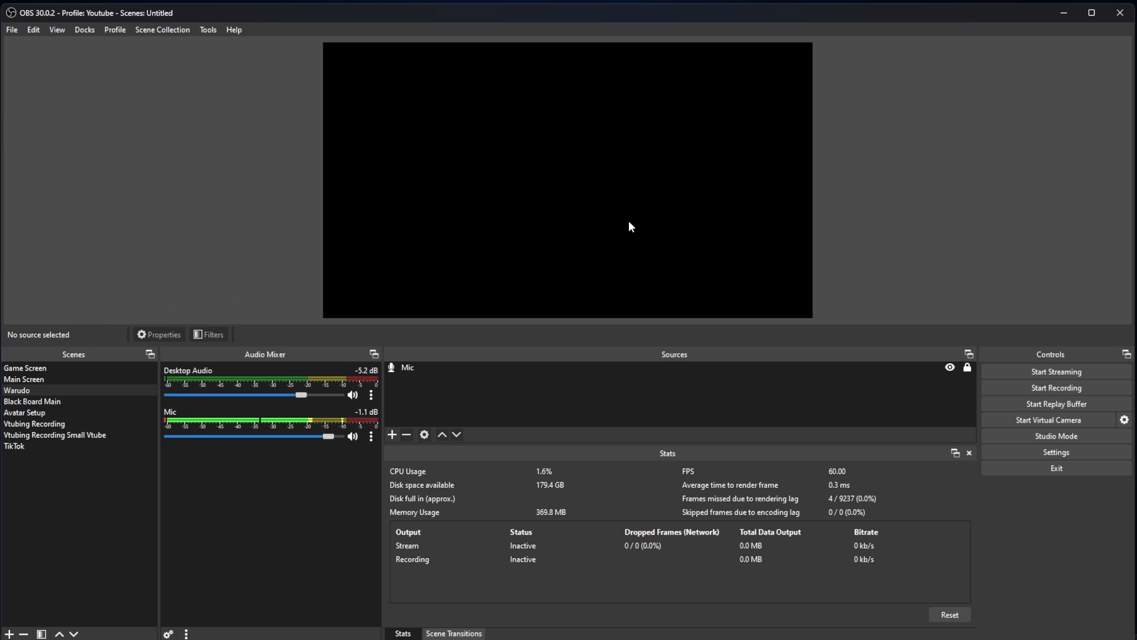
Switch to OBS and add a new Game Capture source named Warudo2 to the Warudo scene
click(392, 434)
click(469, 231)
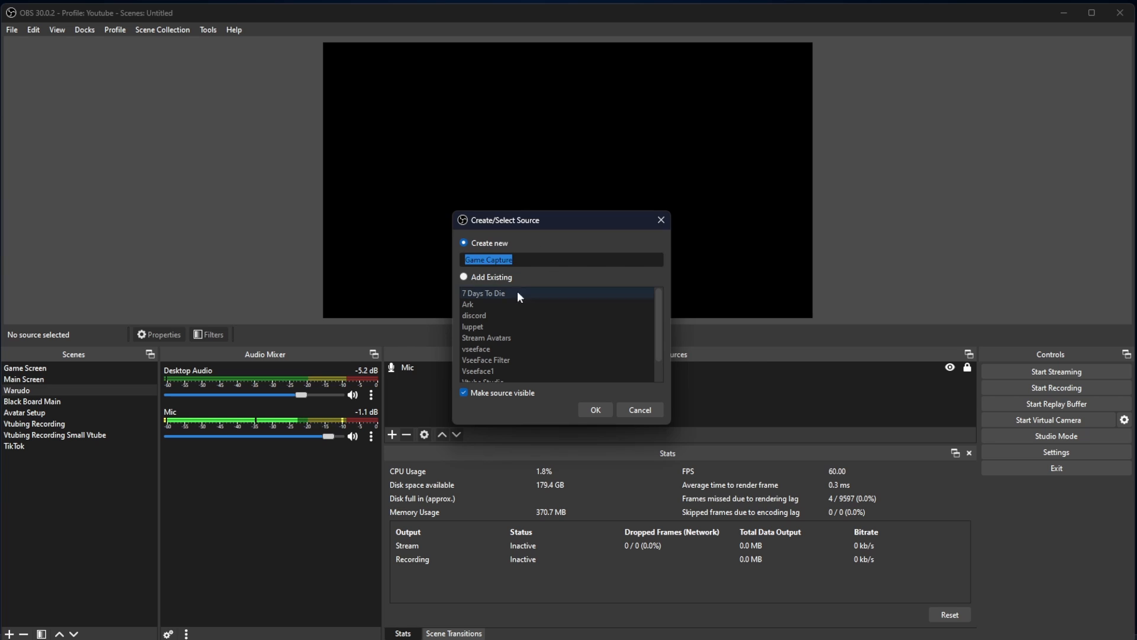
text(Wa)
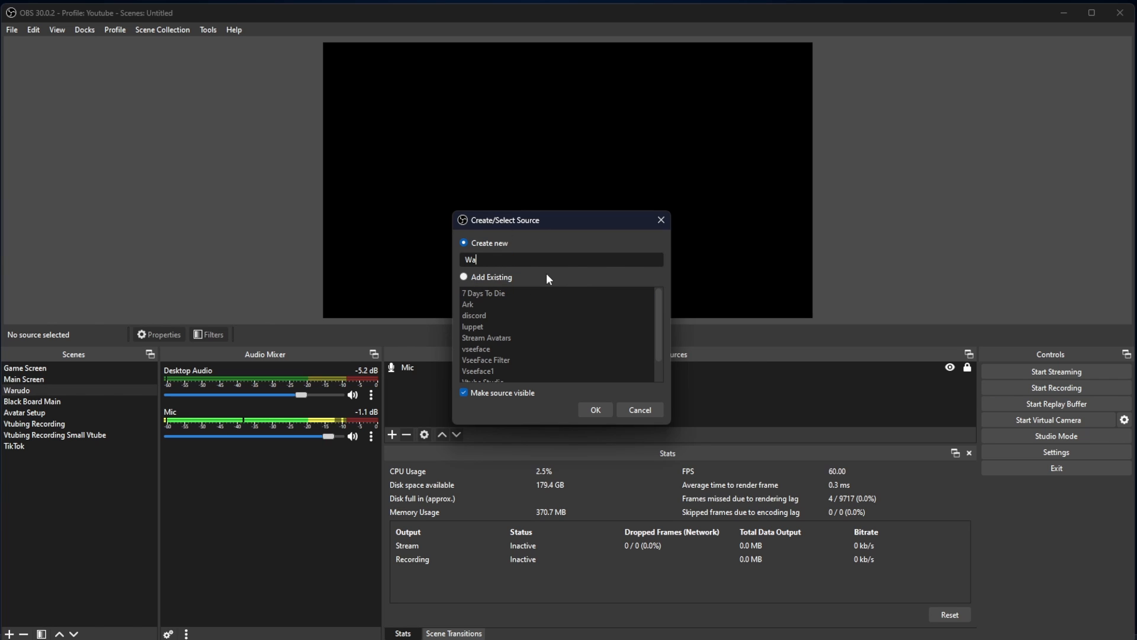
text(rudo2)
click(595, 410)
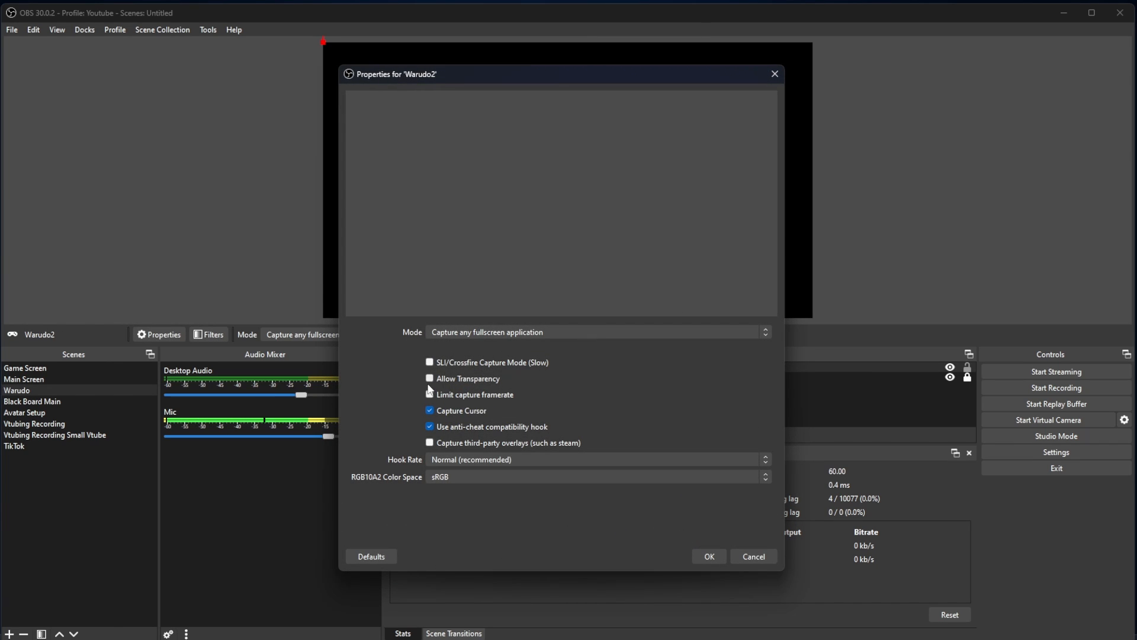
Set Warudo2 to capture the specific window [Warudo.exe]: Warudo 0.12.3 with Allow Transparency enabled
click(462, 335)
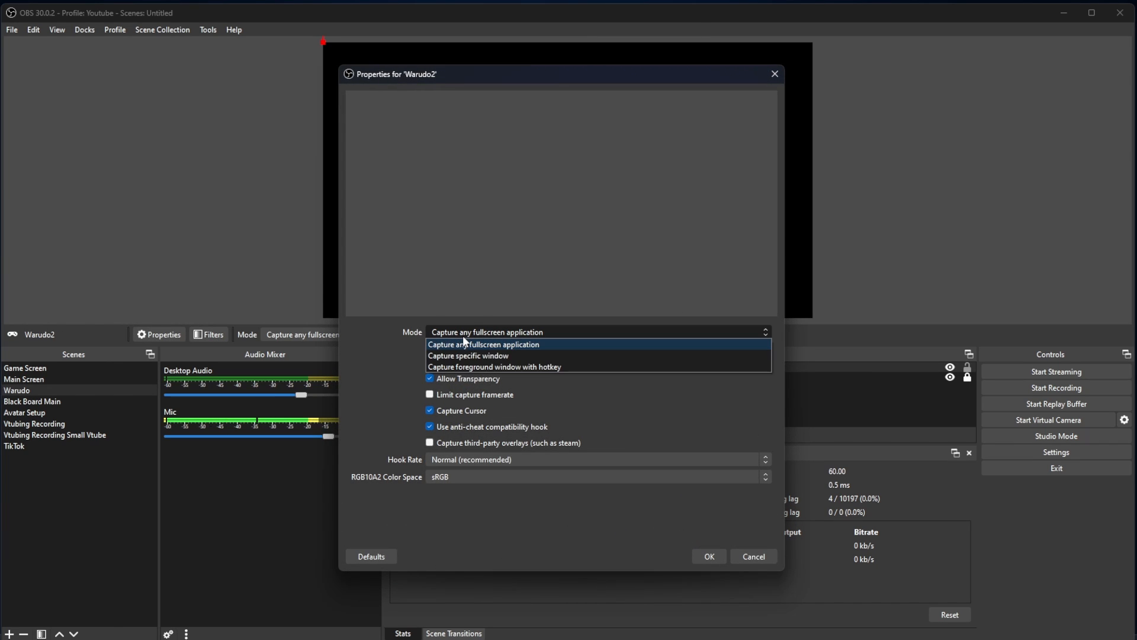
click(474, 358)
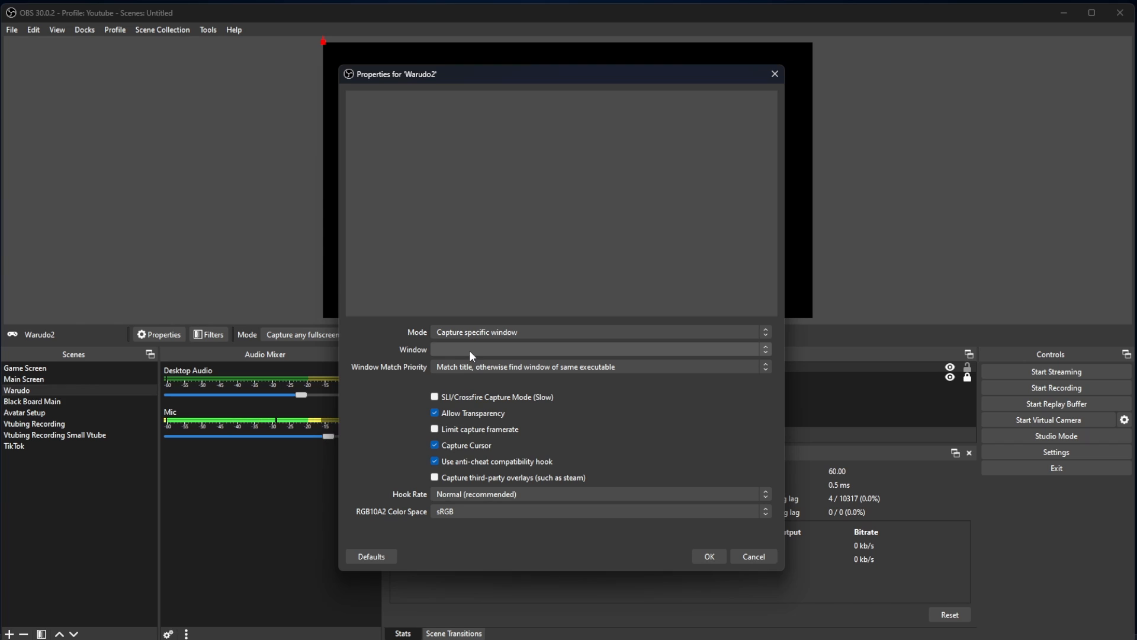
click(472, 351)
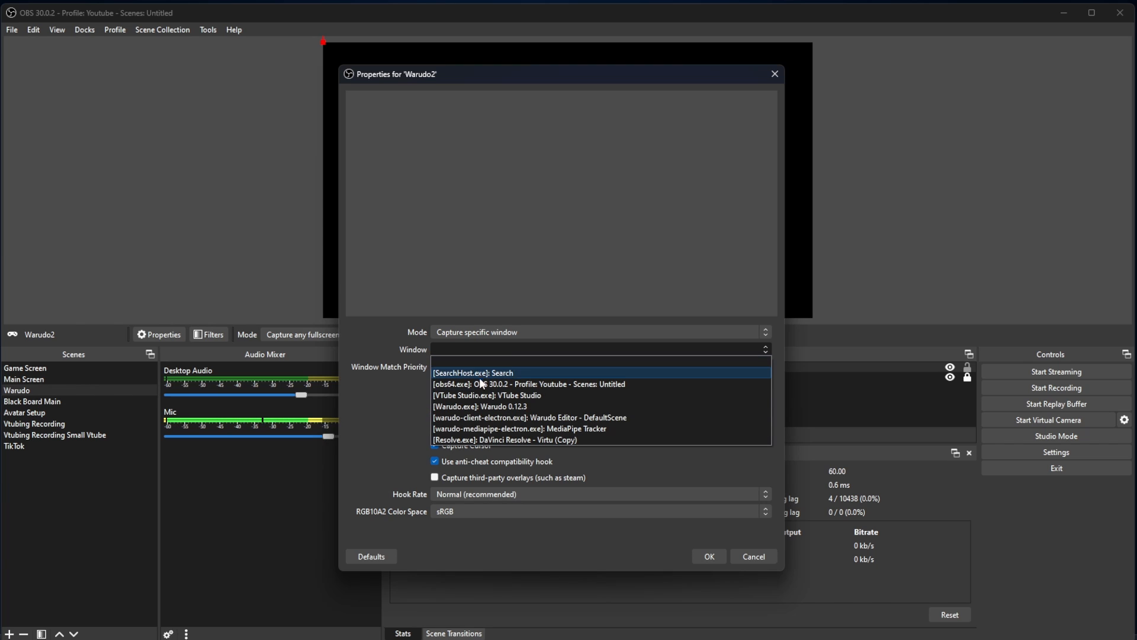
click(489, 407)
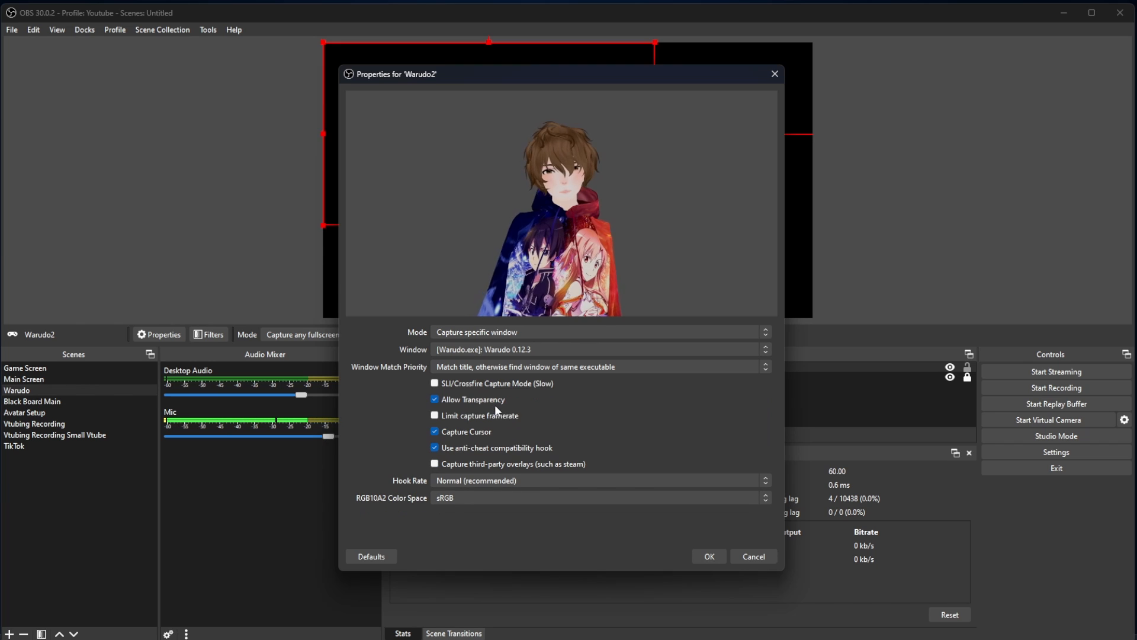
click(713, 557)
Move the Warudo2 capture to the canvas's lower edge and enlarge it, leaving about 305 px left, 152 px right and 281 px above
drag(488, 154, 566, 250)
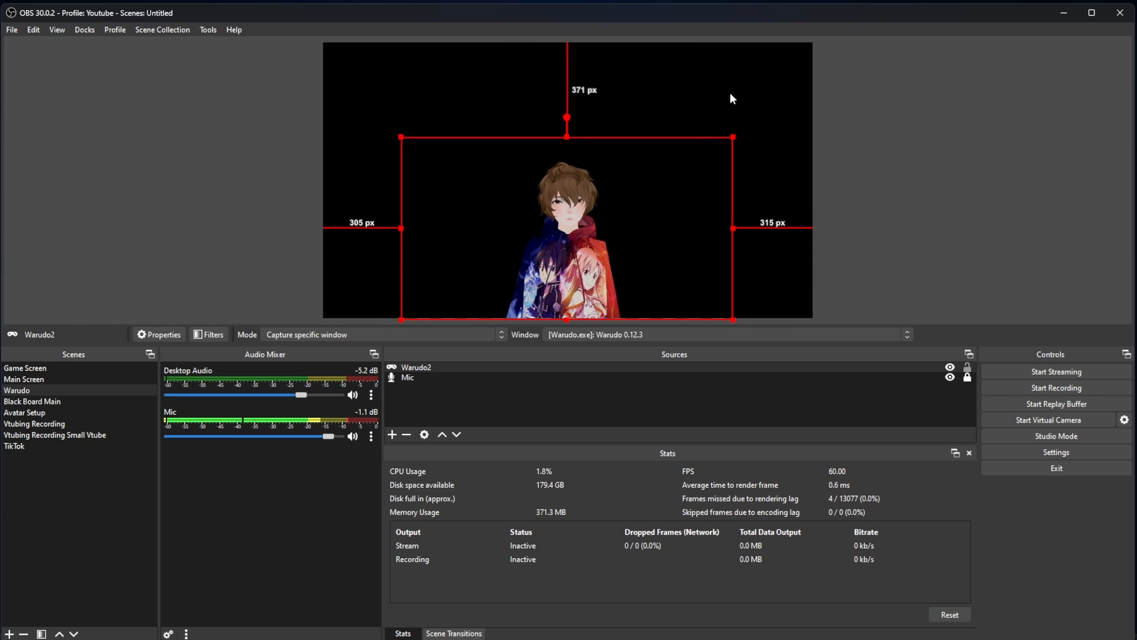
drag(734, 137, 756, 115)
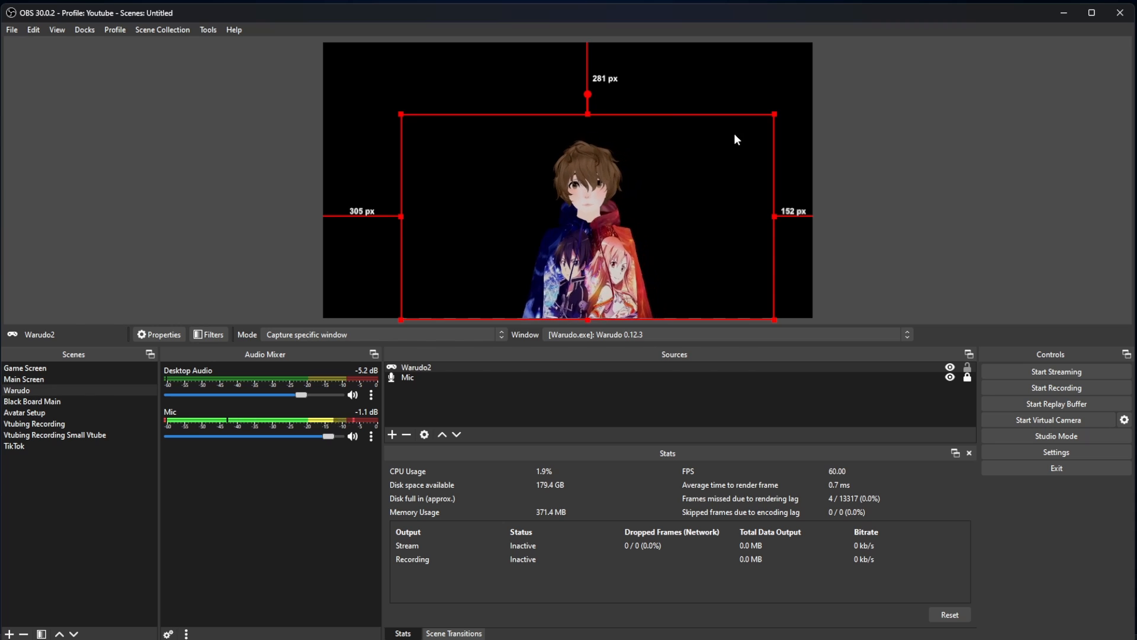
Add the existing Main Background image source to the scene and place it below Warudo2 in the source order
click(393, 434)
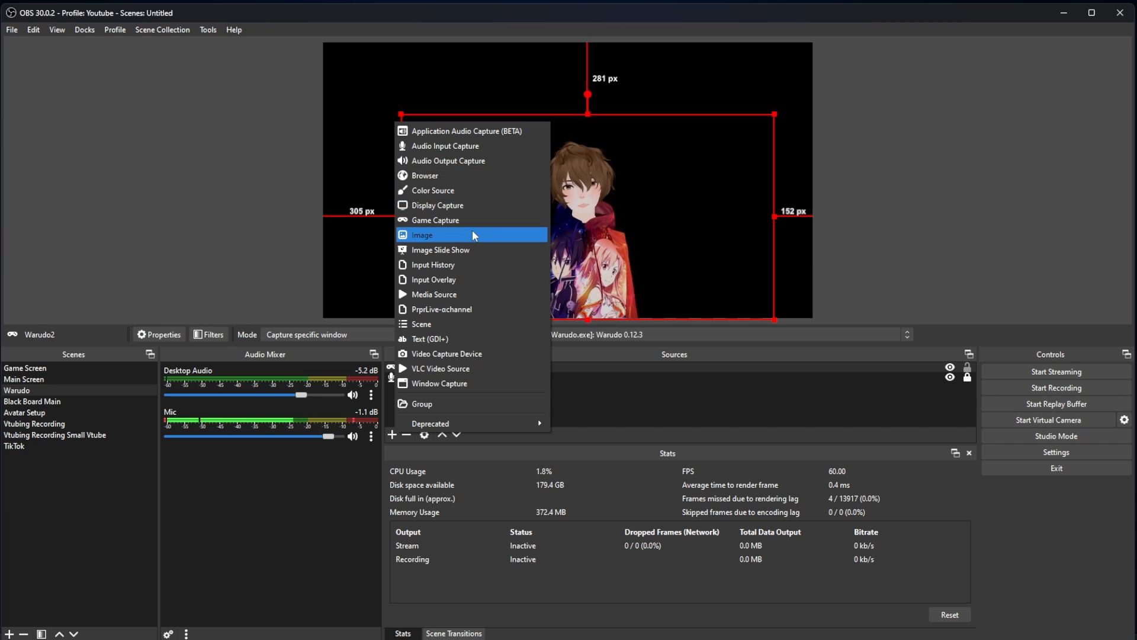
click(449, 232)
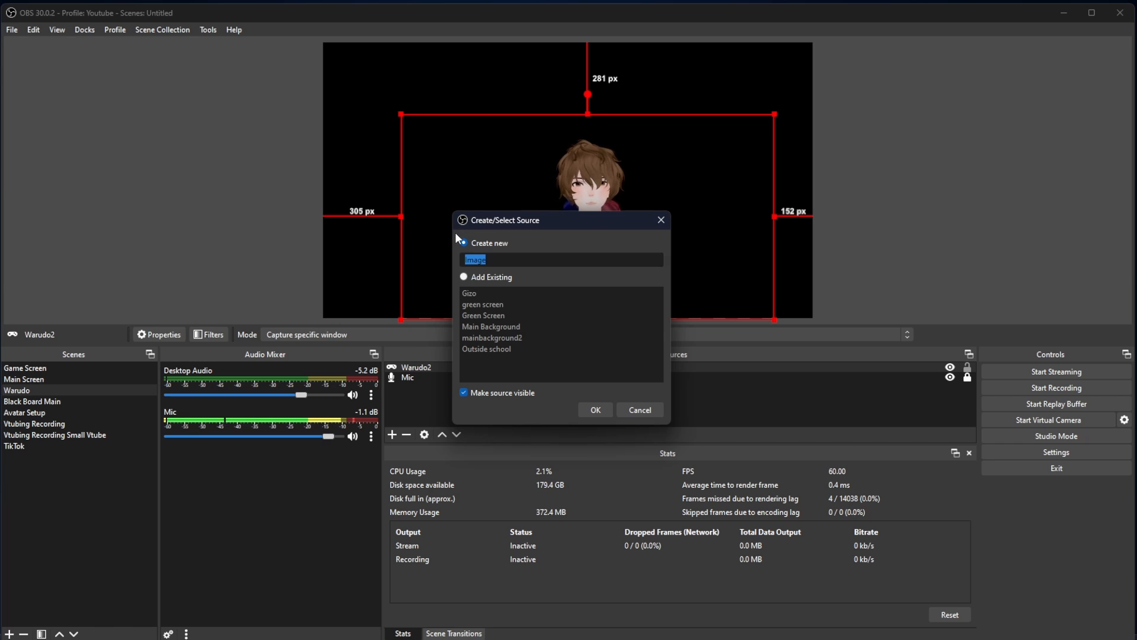
click(492, 276)
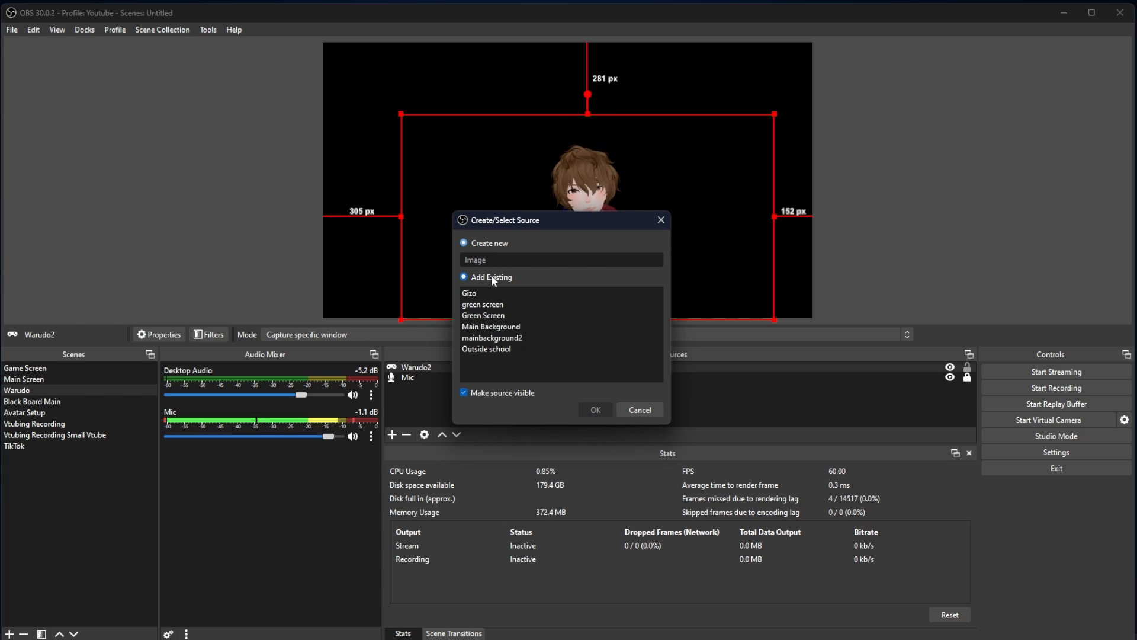
click(503, 326)
click(594, 410)
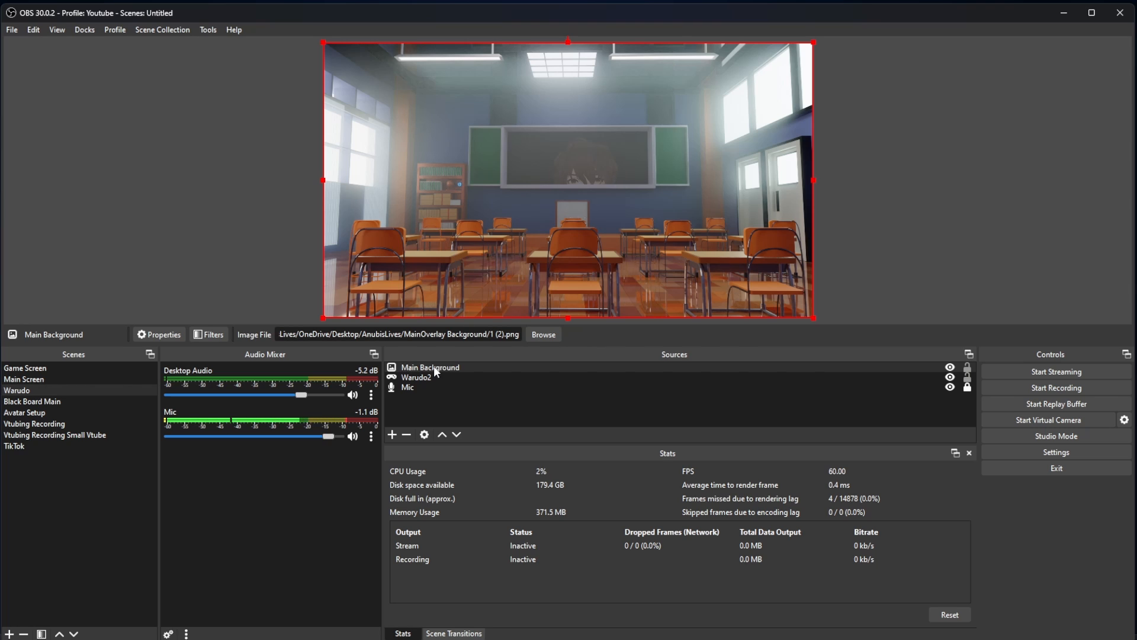
drag(434, 367, 439, 381)
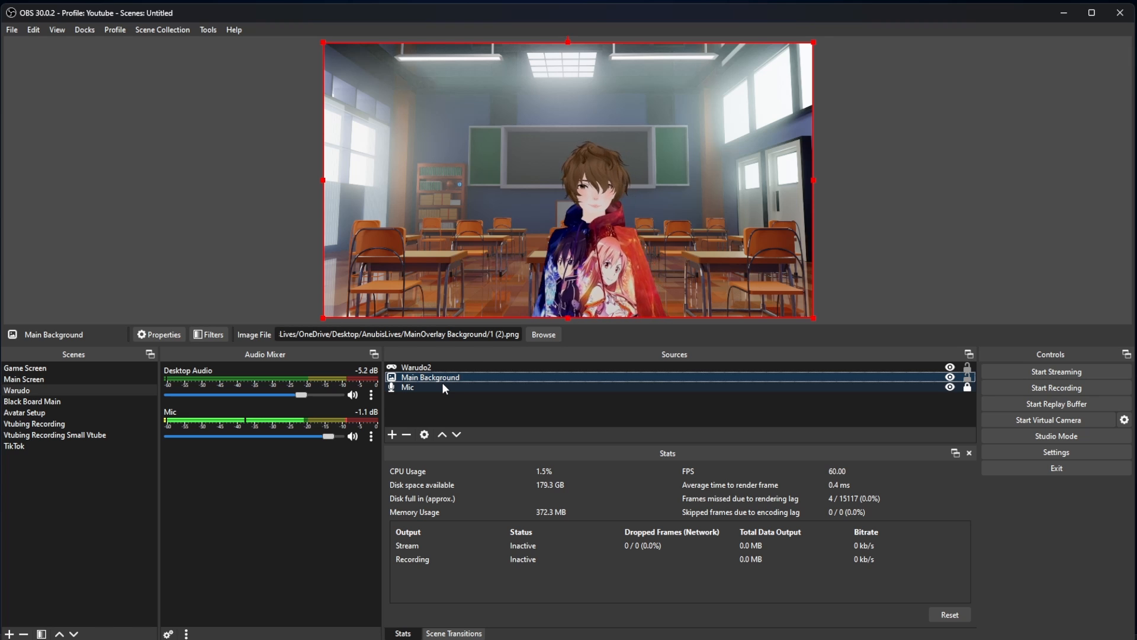